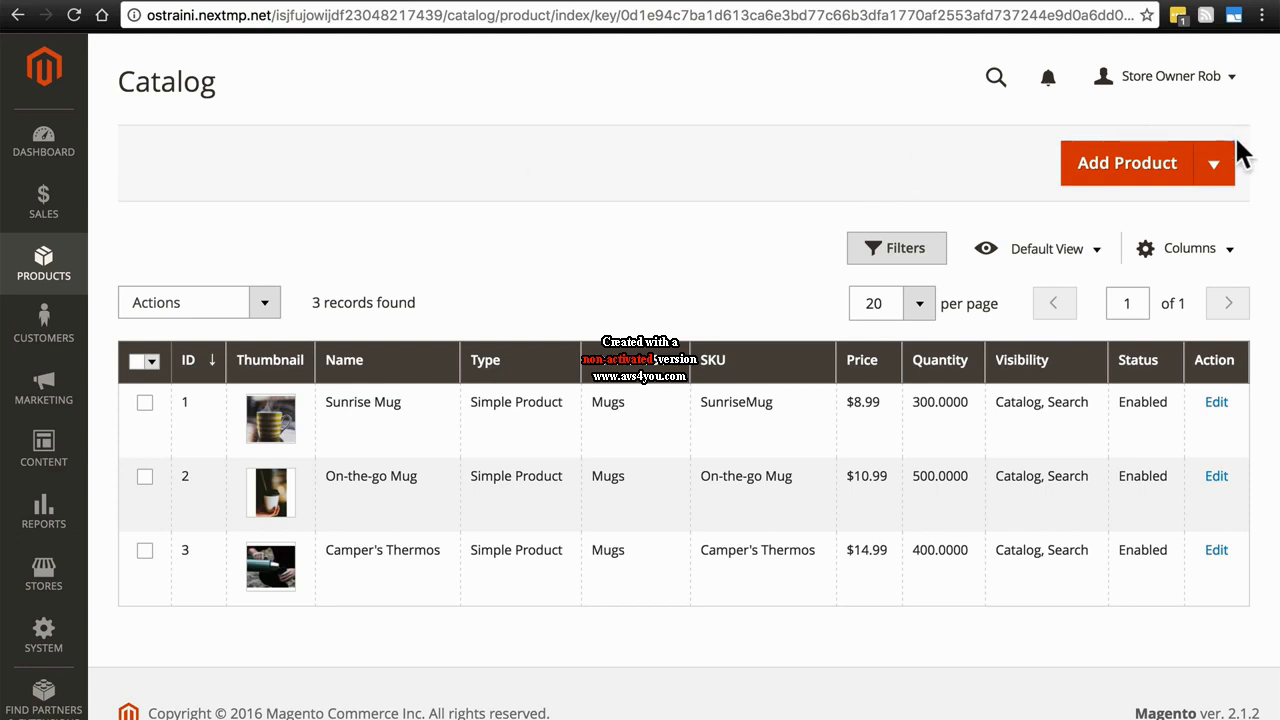
# Step: Start a new configurable product and name it "1 lb. Coffee Bean Central House Blend"
pyautogui.click(1215, 178)
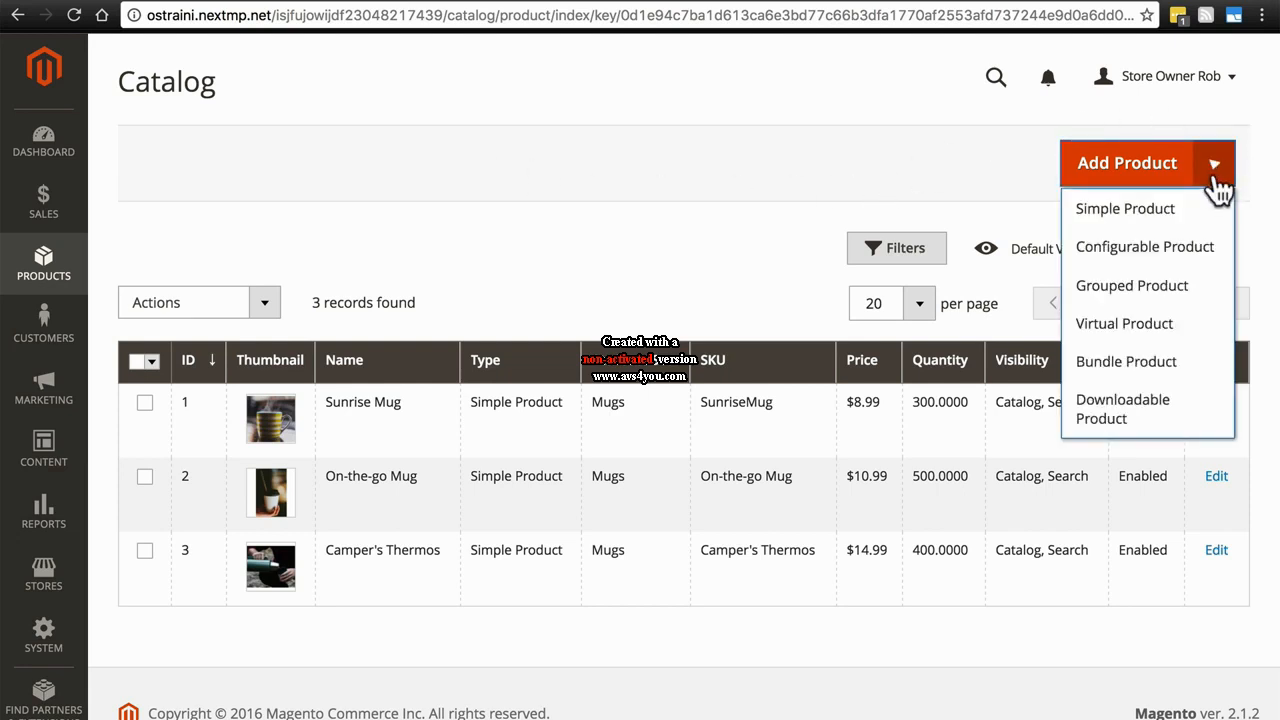
pyautogui.click(1172, 270)
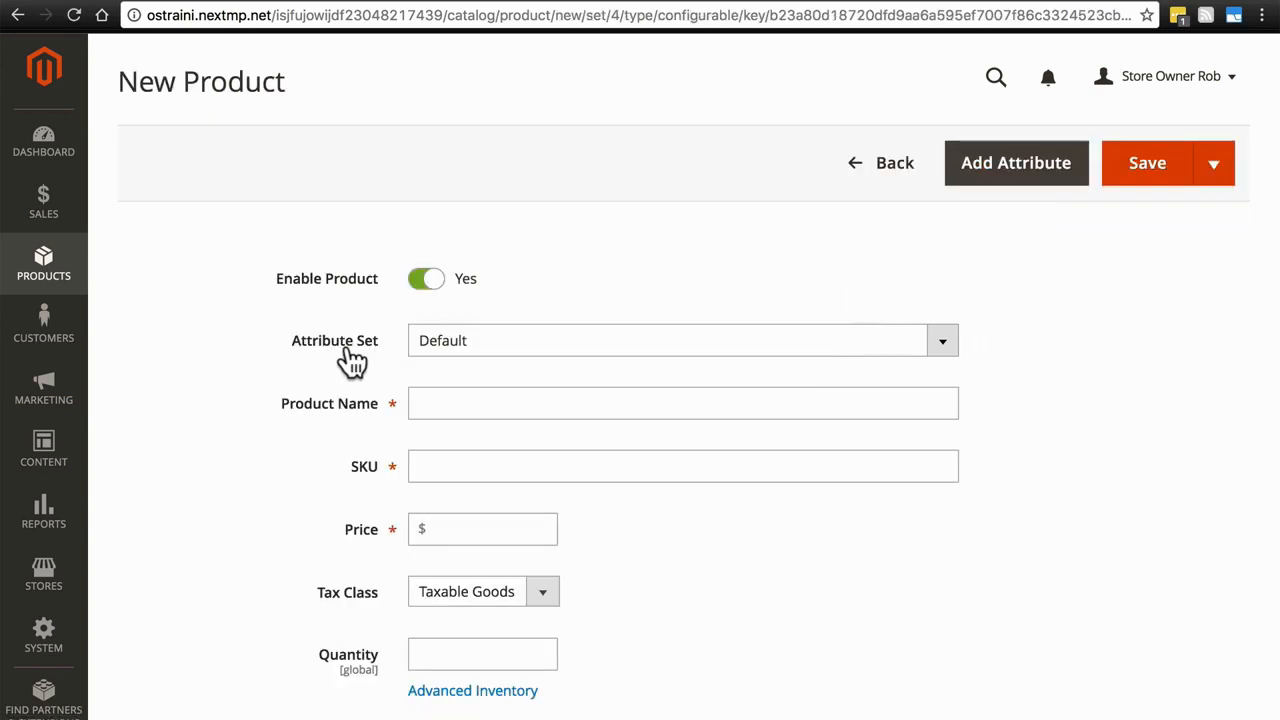
pyautogui.click(447, 410)
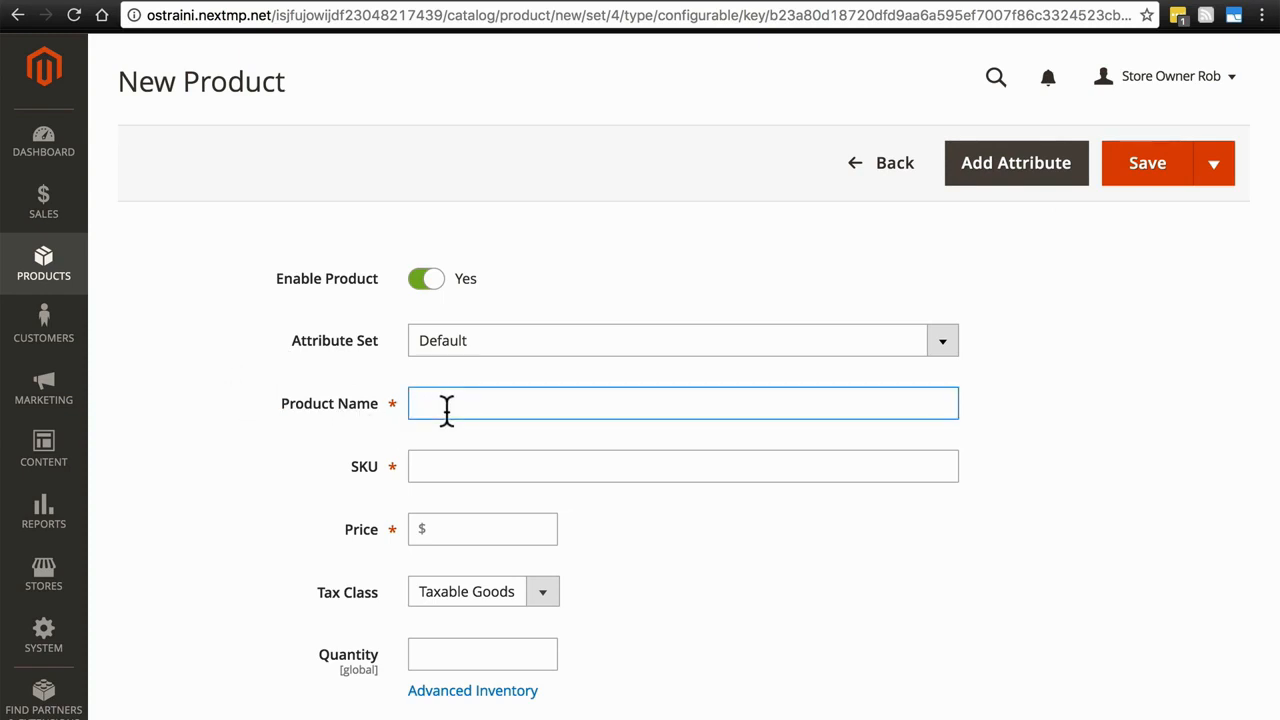
pyautogui.write('1 lb. Coffee Bean C')
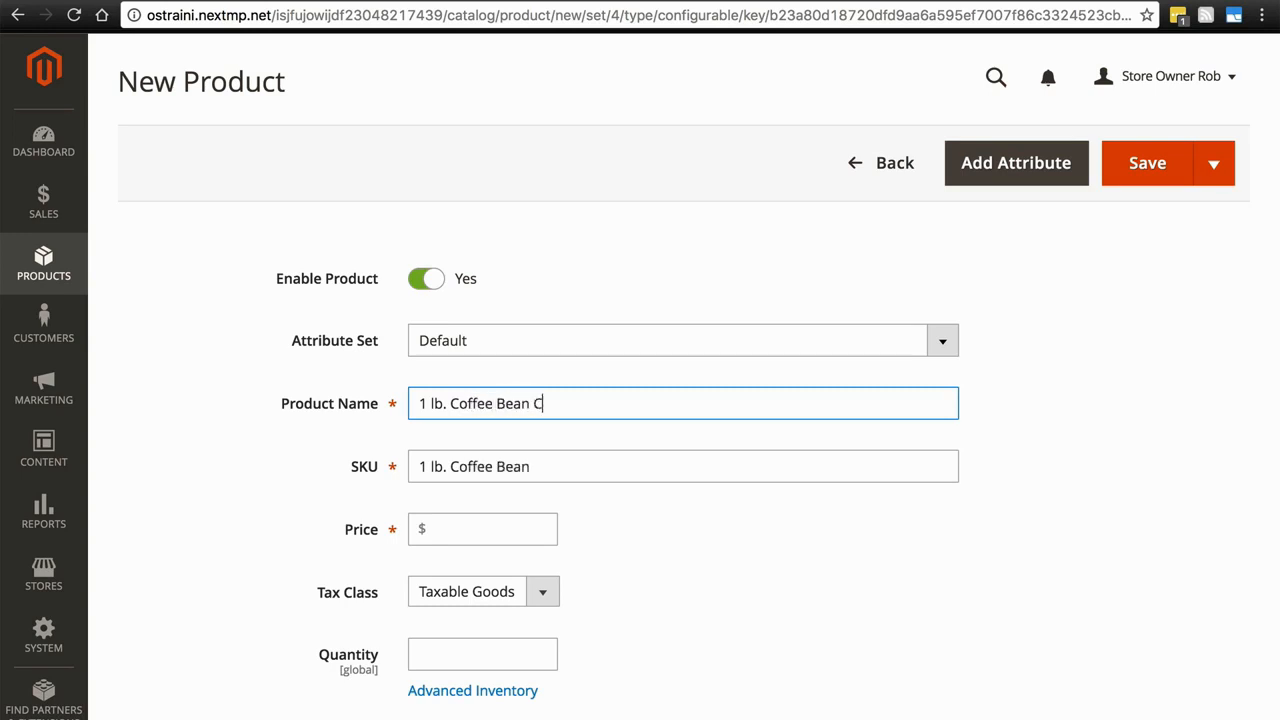
pyautogui.write('entral Ho')
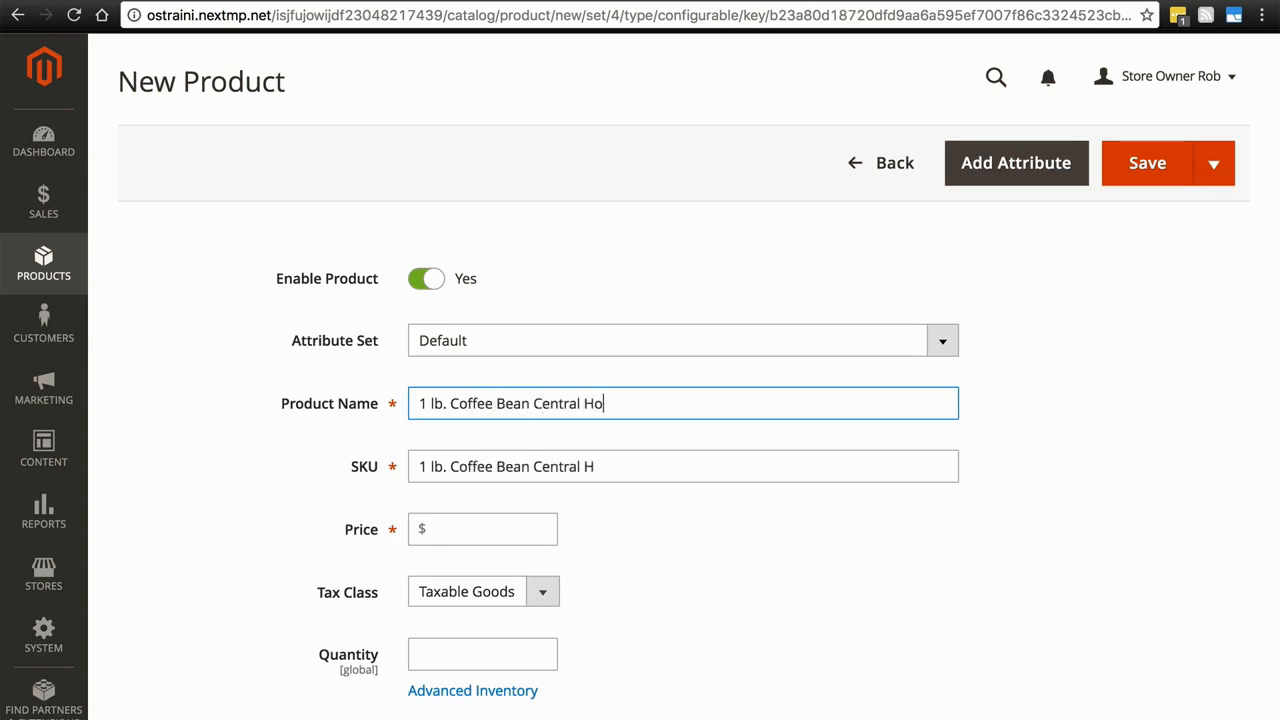
pyautogui.write('use Blend')
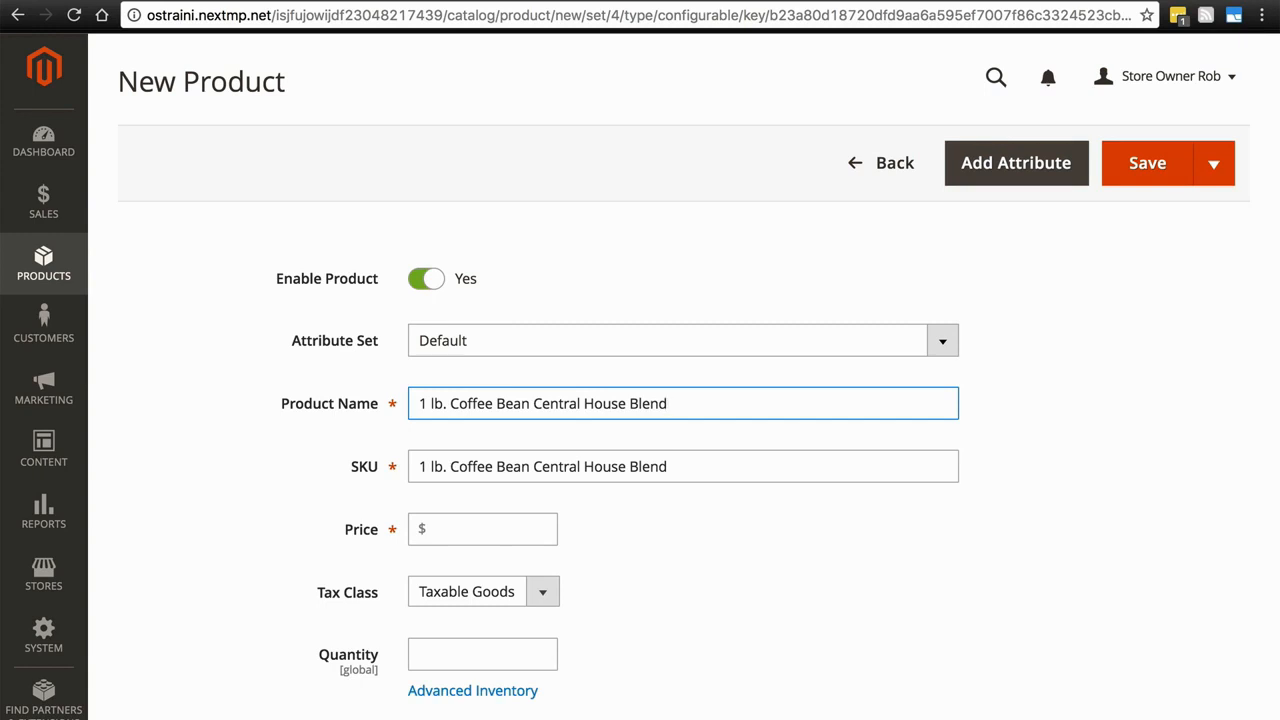
# Step: Remove the spaces and the period from the SKU so it reads "1lbCoffeeBeanCentralHouseBlend"
pyautogui.click(636, 476)
pyautogui.press('Left')
pyautogui.press('BackSpace')
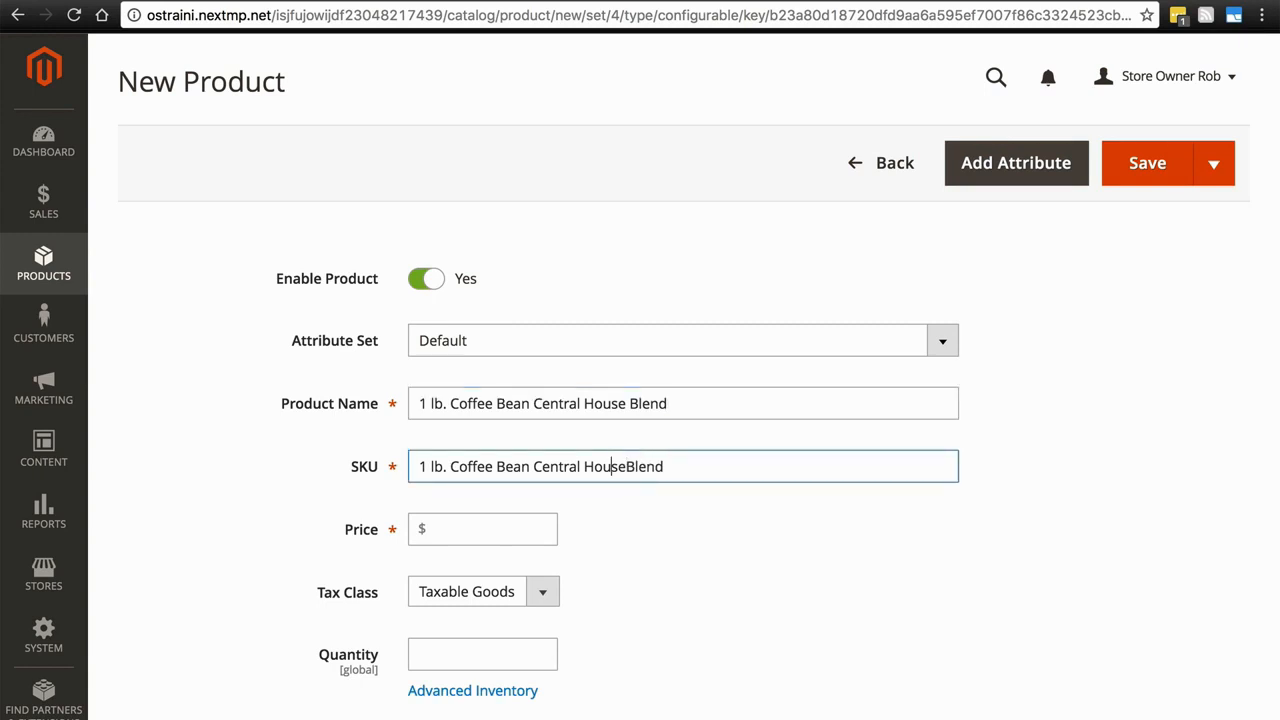
pyautogui.press('Left')
pyautogui.press('Left')
pyautogui.press('Left')
pyautogui.press('Left')
pyautogui.press('Left')
pyautogui.press('BackSpace')
pyautogui.press('Left')
pyautogui.press('Left')
pyautogui.press('Left')
pyautogui.press('Left')
pyautogui.press('Left')
pyautogui.press('Left')
pyautogui.press('Left')
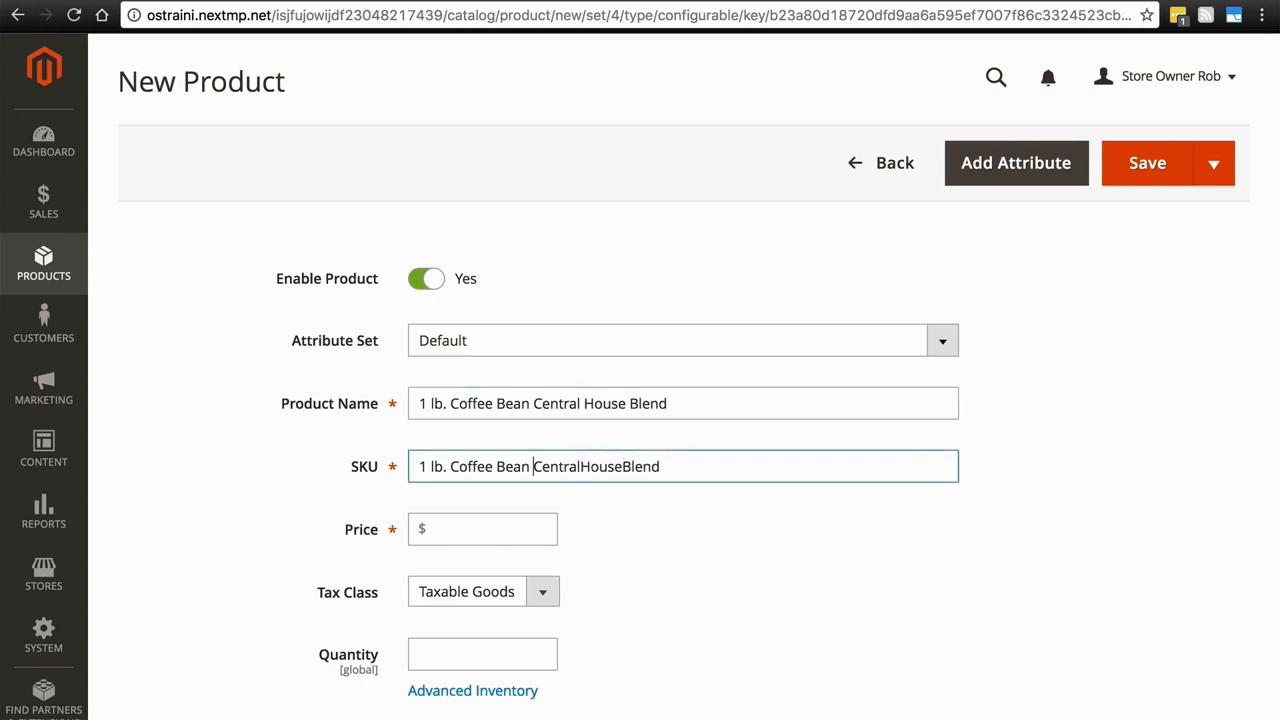
pyautogui.press('BackSpace')
pyautogui.press('Left')
pyautogui.press('Left')
pyautogui.press('Left')
pyautogui.press('Left')
pyautogui.press('BackSpace')
pyautogui.press('Left')
pyautogui.press('Left')
pyautogui.press('Left')
pyautogui.press('Left')
pyautogui.press('Left')
pyautogui.press('Left')
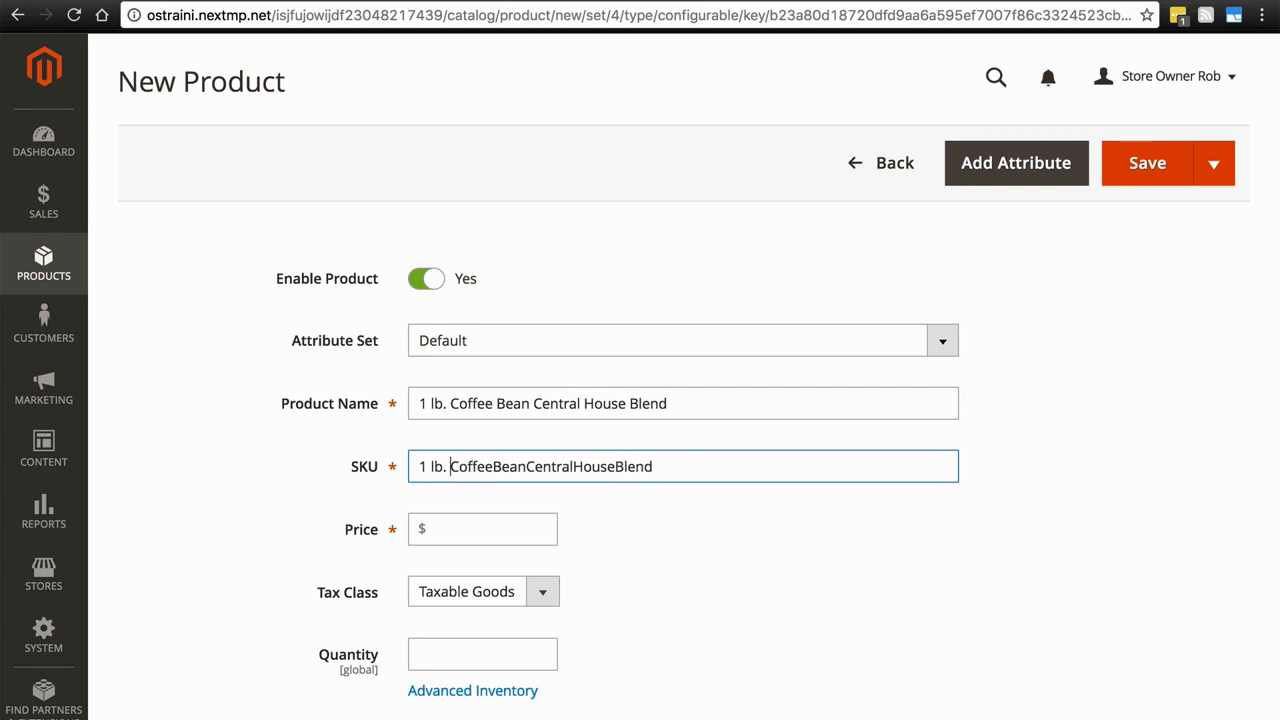
pyautogui.press('BackSpace')
pyautogui.press('BackSpace')
pyautogui.press('Left')
pyautogui.press('Left')
pyautogui.press('BackSpace')
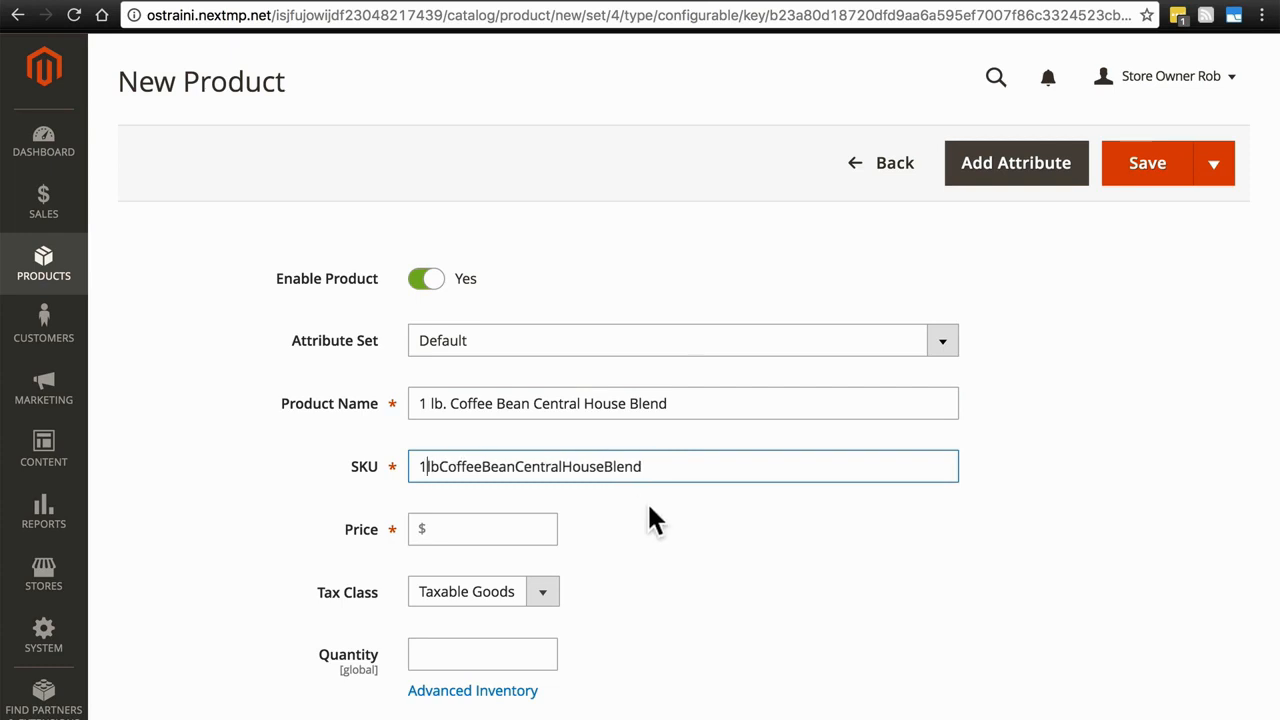
# Step: Set the product's price to $12.99 and its quantity to 4000
pyautogui.click(526, 527)
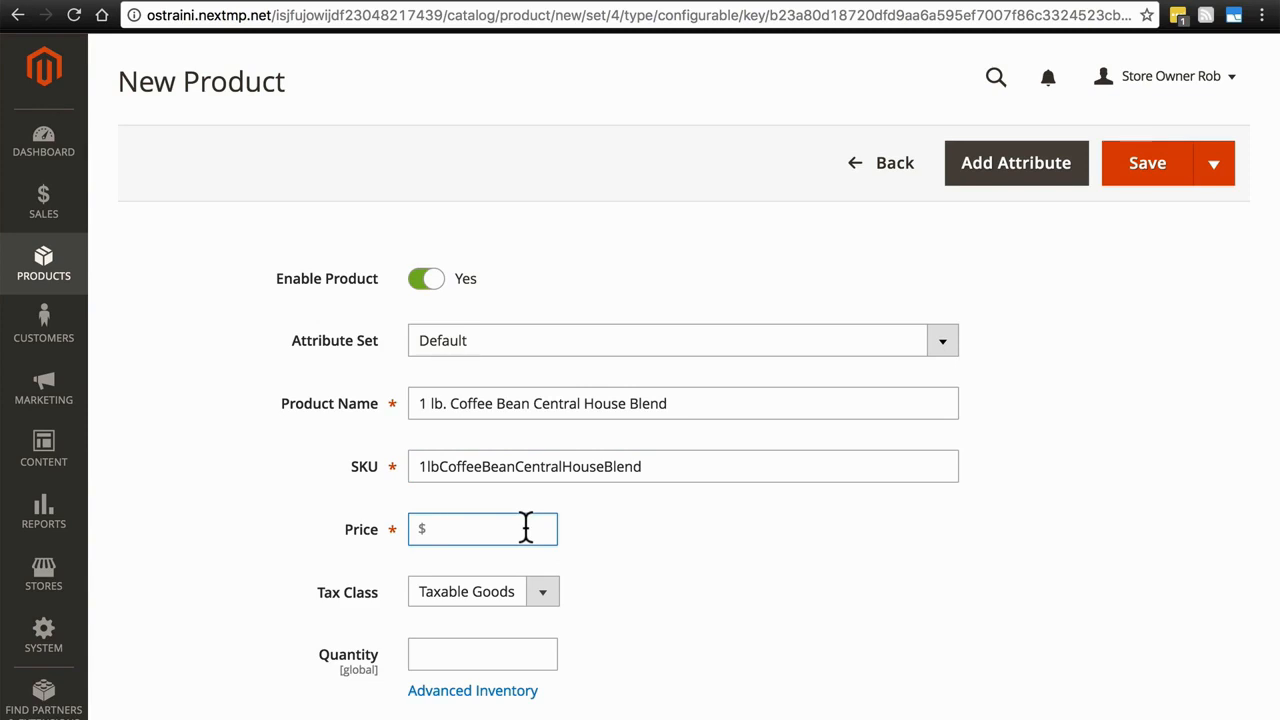
pyautogui.write('12.99')
pyautogui.scroll(-3, 680, 400)
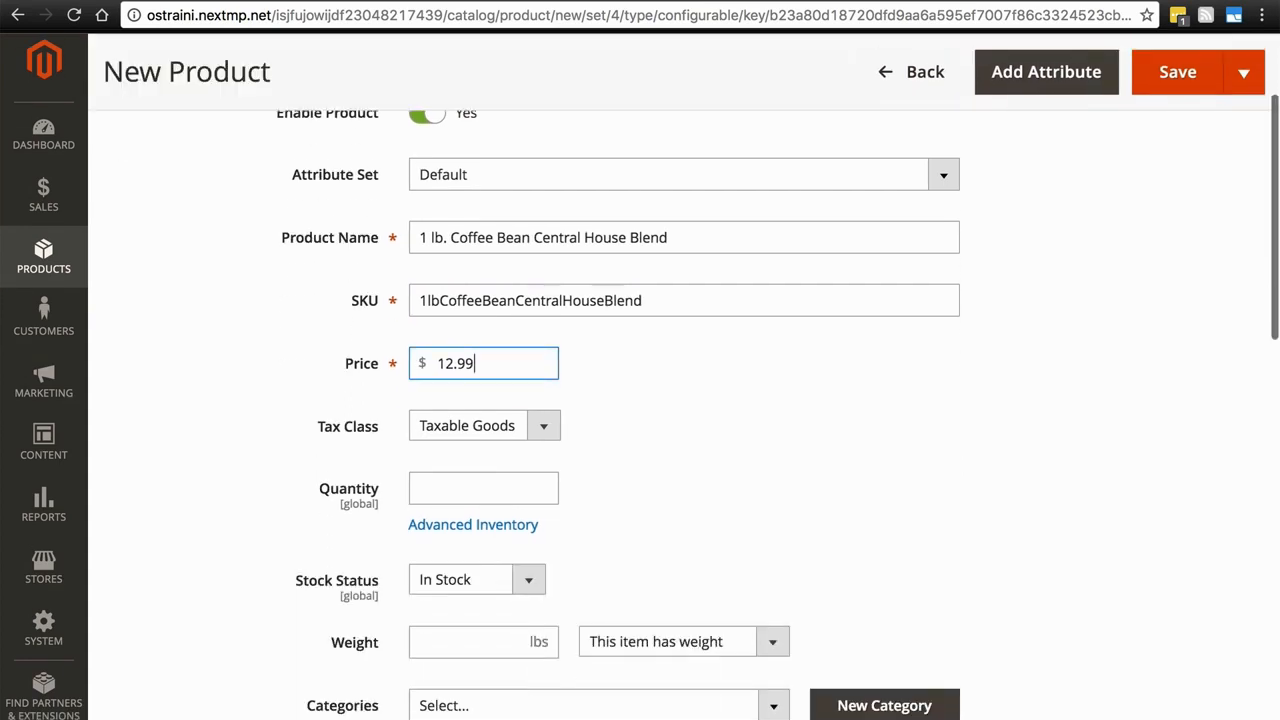
pyautogui.scroll(-3, 621, 400)
pyautogui.click(515, 297)
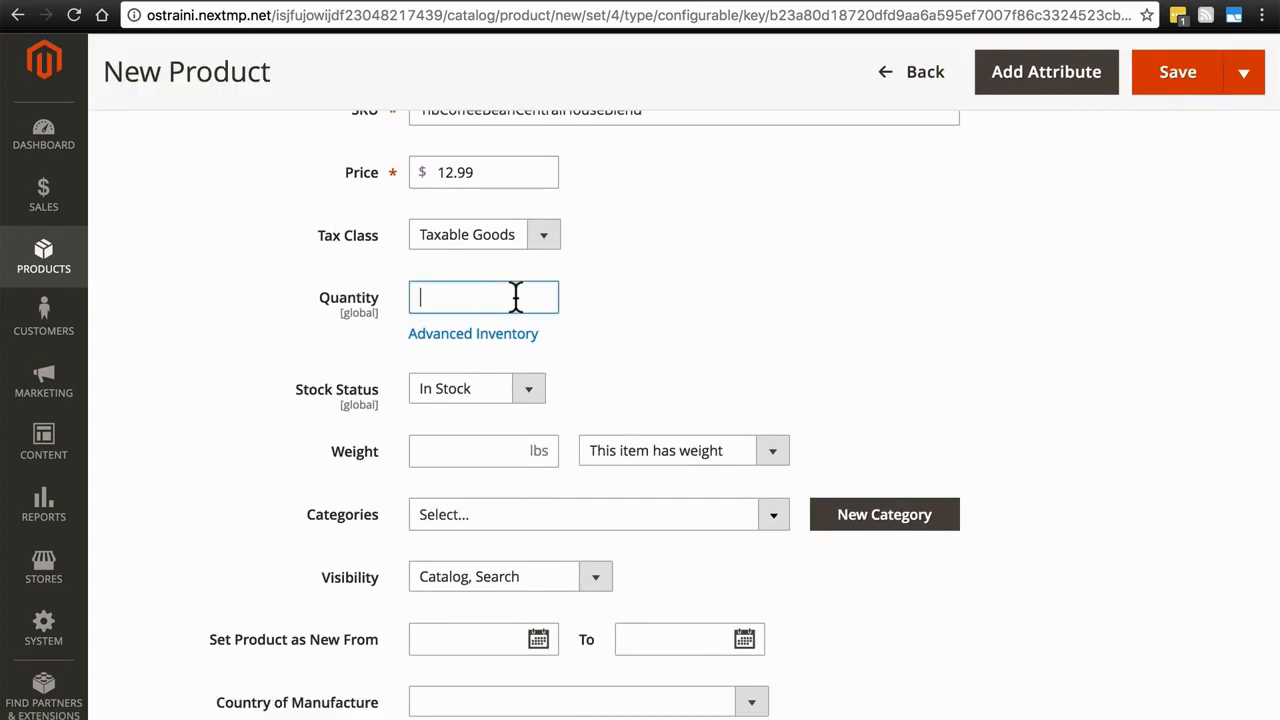
pyautogui.write('4000')
# Step: Set the product's weight to 1 lbs
pyautogui.scroll(-2, 471, 303)
pyautogui.click(471, 305)
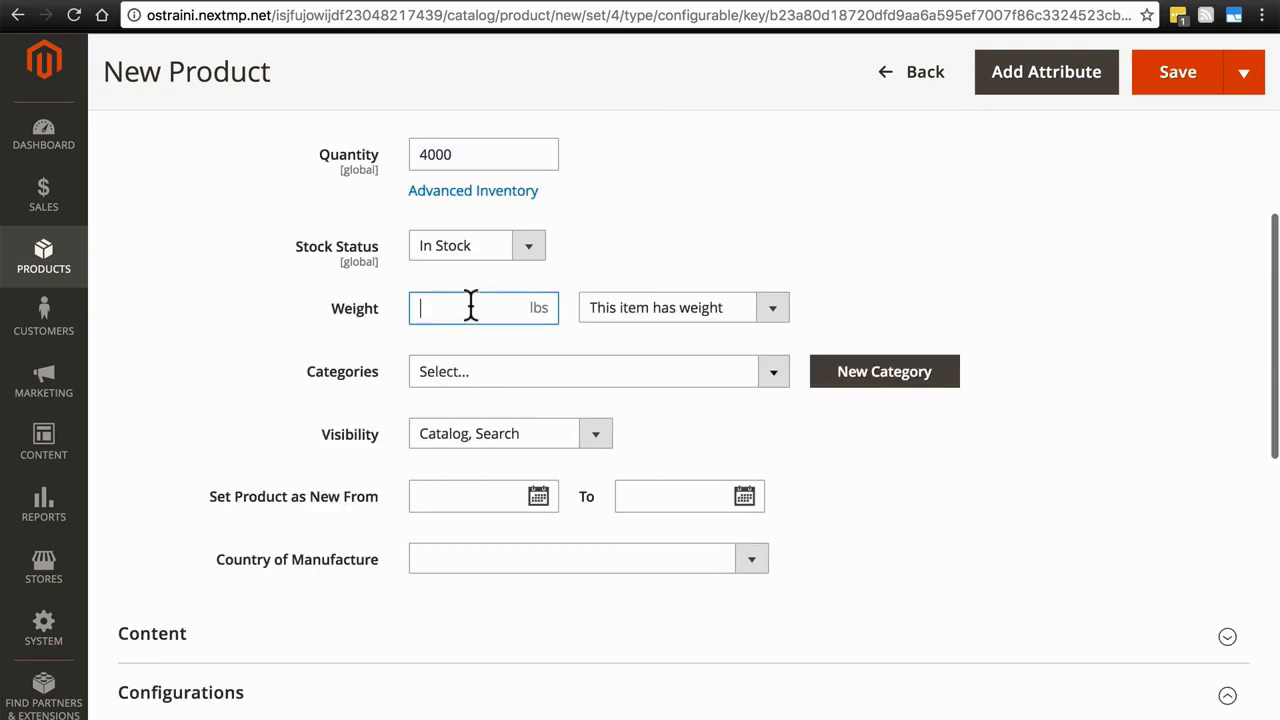
pyautogui.write('1')
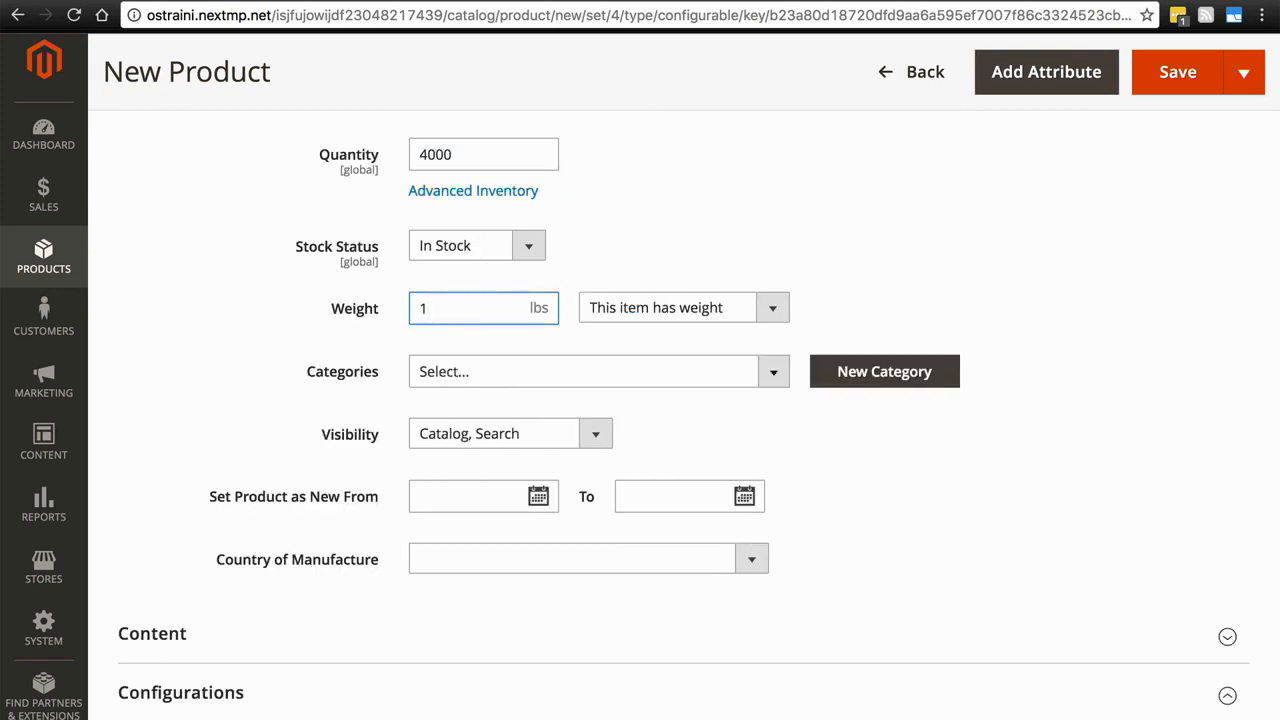
# Step: Expand the product's Content section to reach the Description editor
pyautogui.scroll(-3, 257, 337)
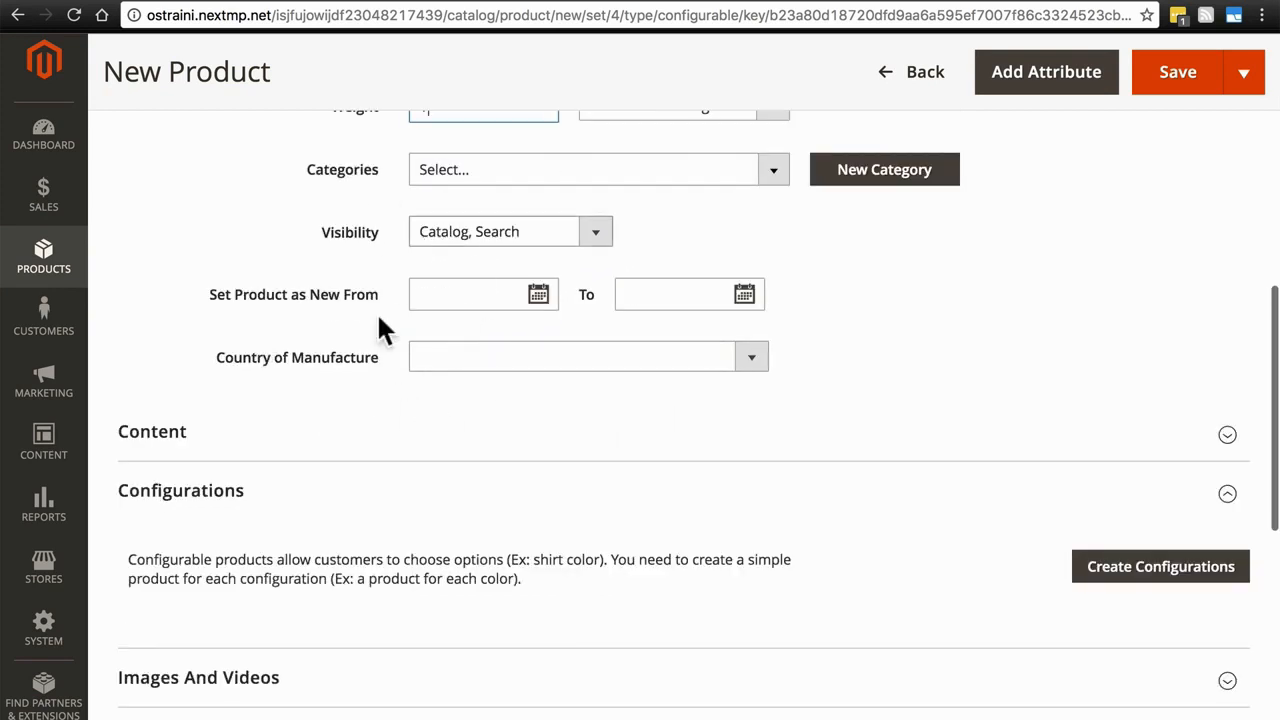
pyautogui.scroll(-2, 287, 238)
pyautogui.scroll(-1, 287, 238)
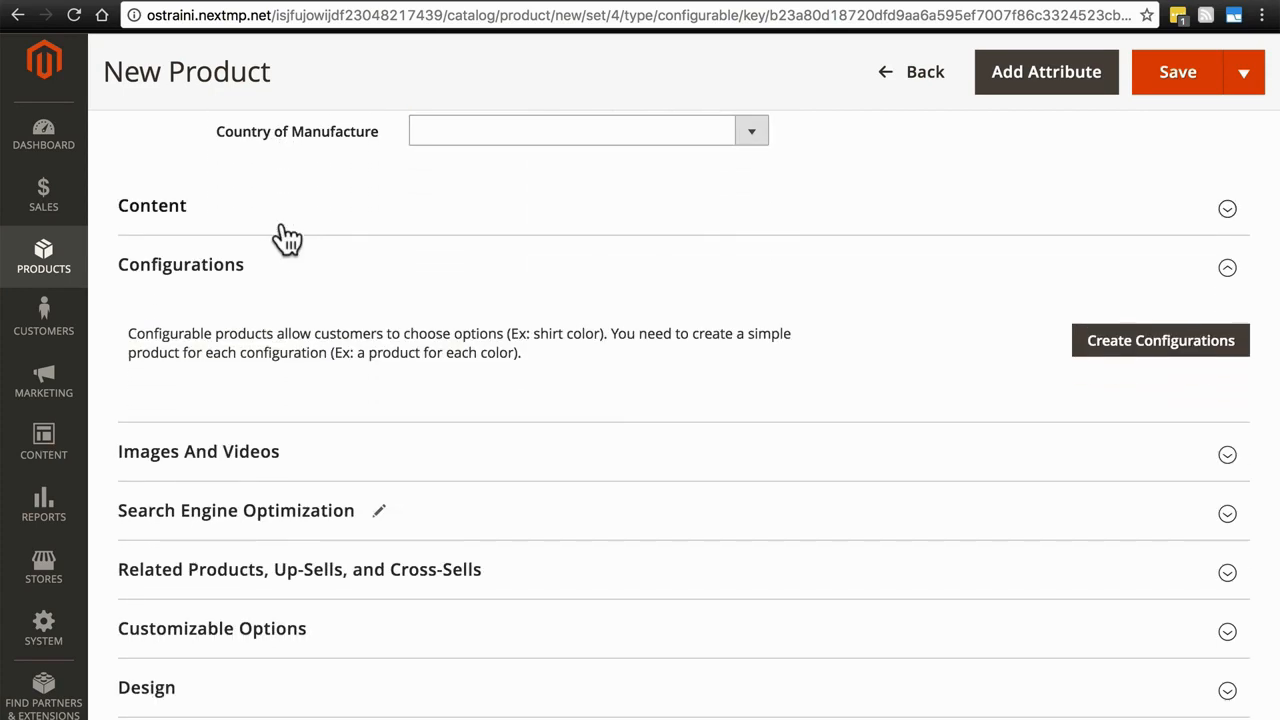
pyautogui.click(285, 230)
pyautogui.scroll(-1, 281, 228)
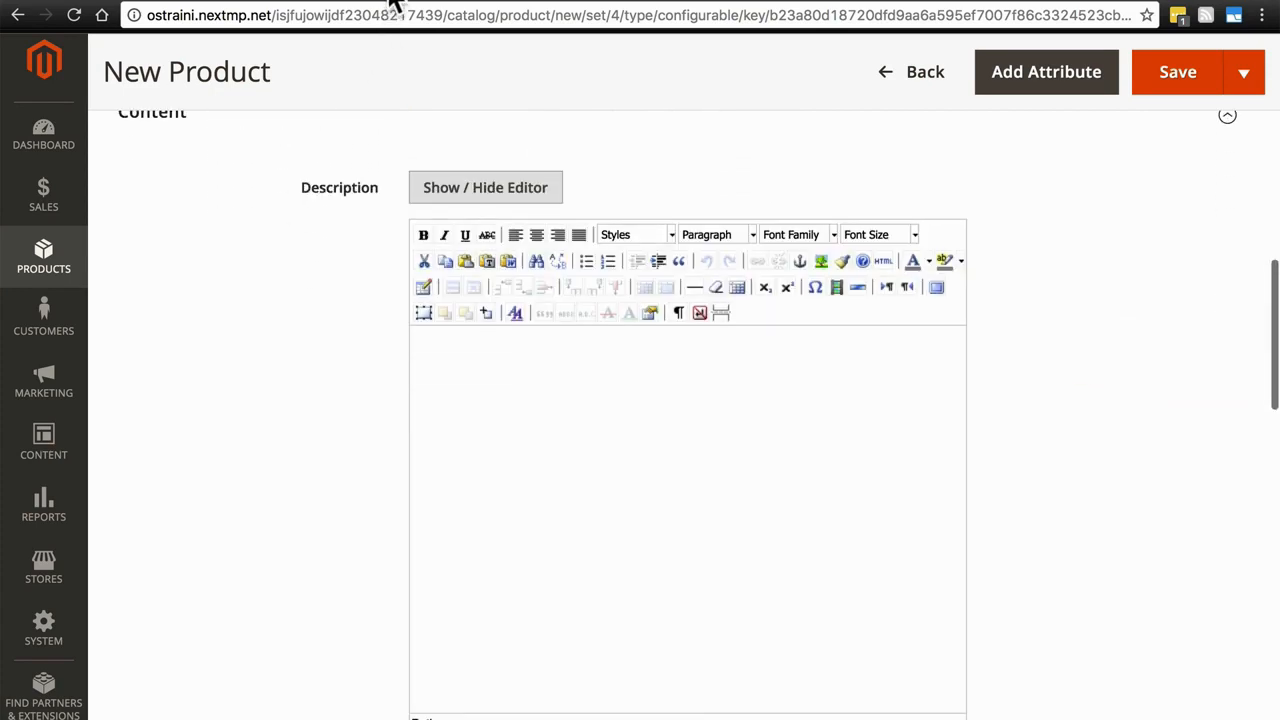
# Step: Copy the highlighted Lorem ipsum passage from the Blind Text Generator page and paste it into the product's Description
pyautogui.click(393, 2)
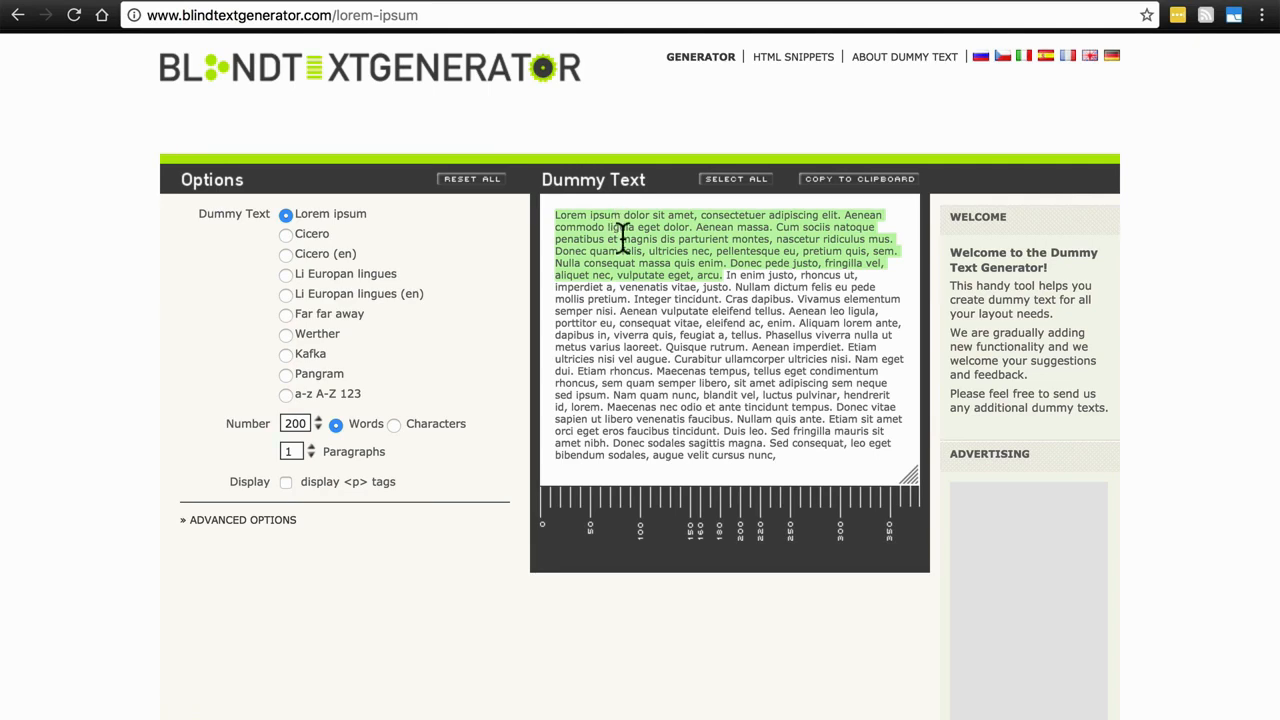
pyautogui.rightClick(620, 237)
pyautogui.click(665, 277)
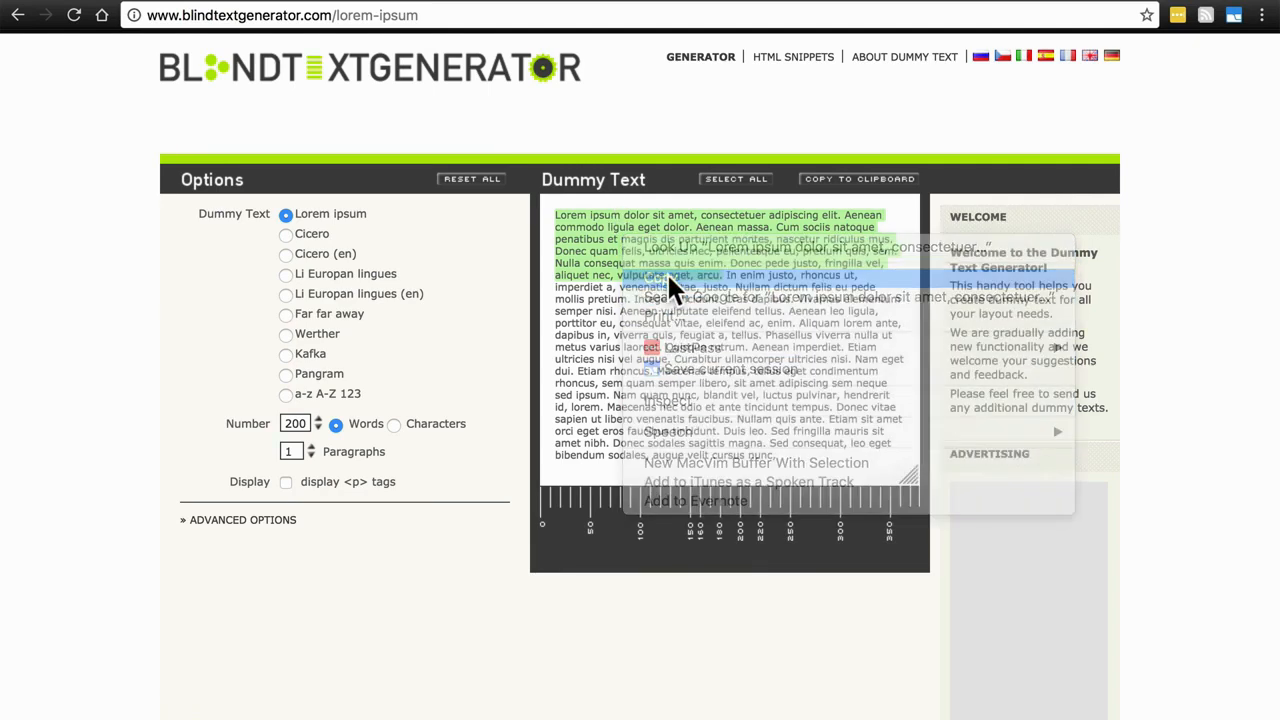
pyautogui.click(222, 3)
pyautogui.click(497, 389)
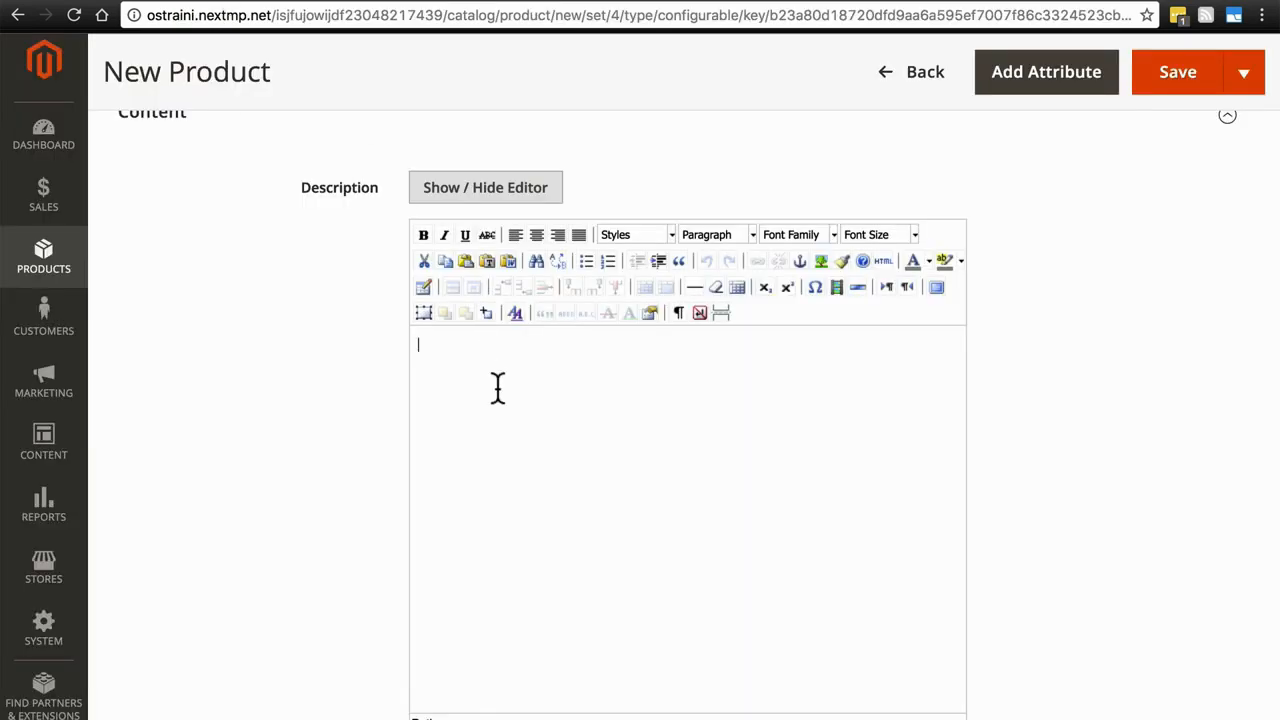
pyautogui.press('super+v')
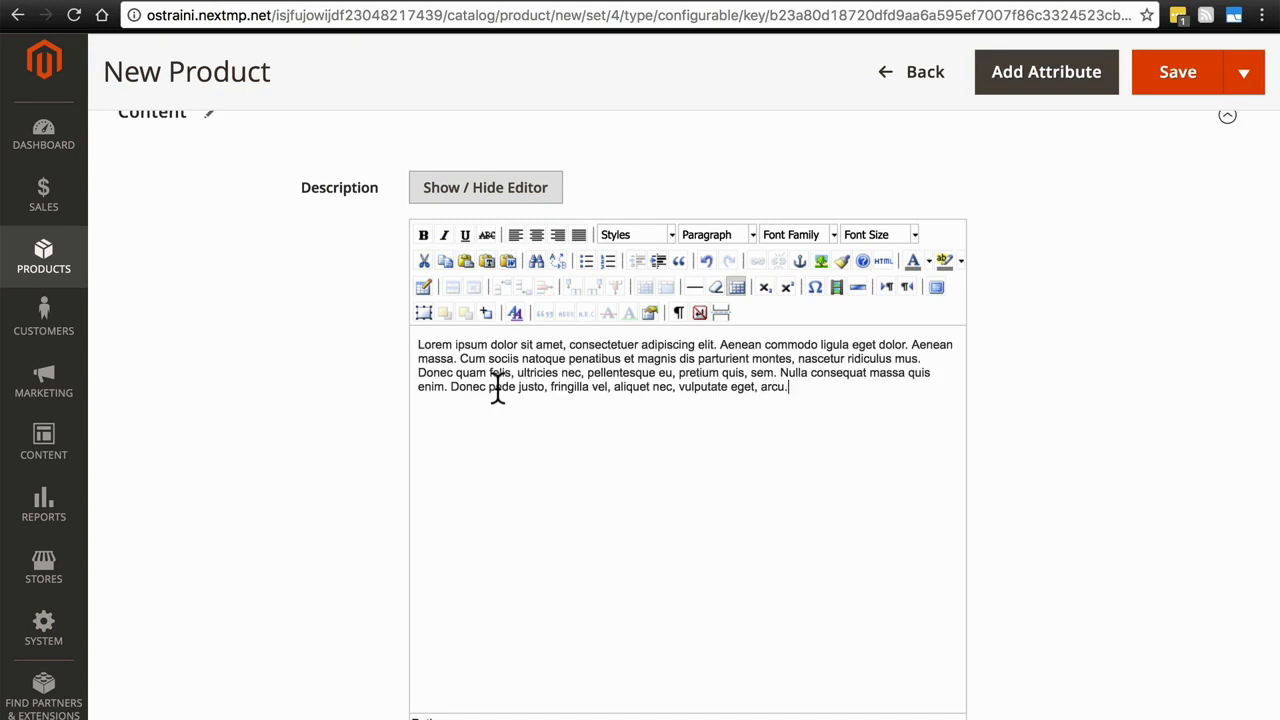
# Step: Paste the same text into the Short Description and delete everything after the first sentence, ending with "adipiscing elit."
pyautogui.scroll(-10, 497, 386)
pyautogui.click(518, 444)
pyautogui.press('super+v')
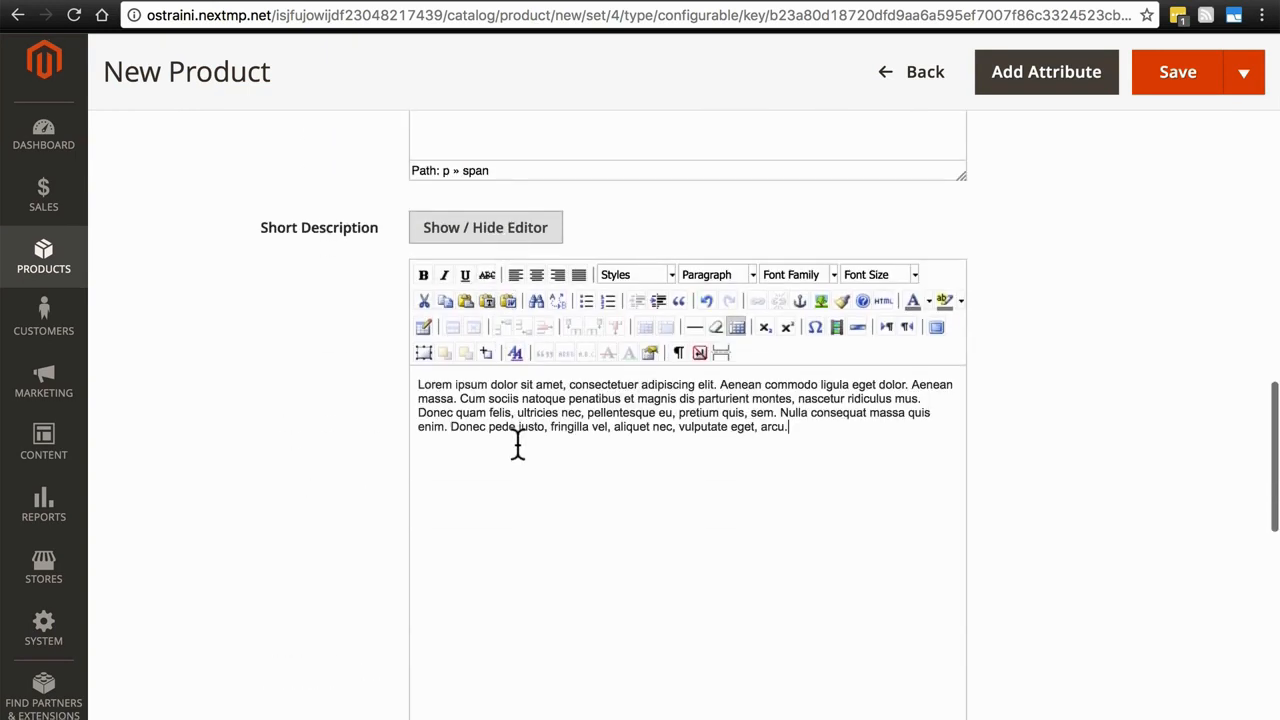
pyautogui.moveTo(718, 384); pyautogui.dragTo(908, 556)
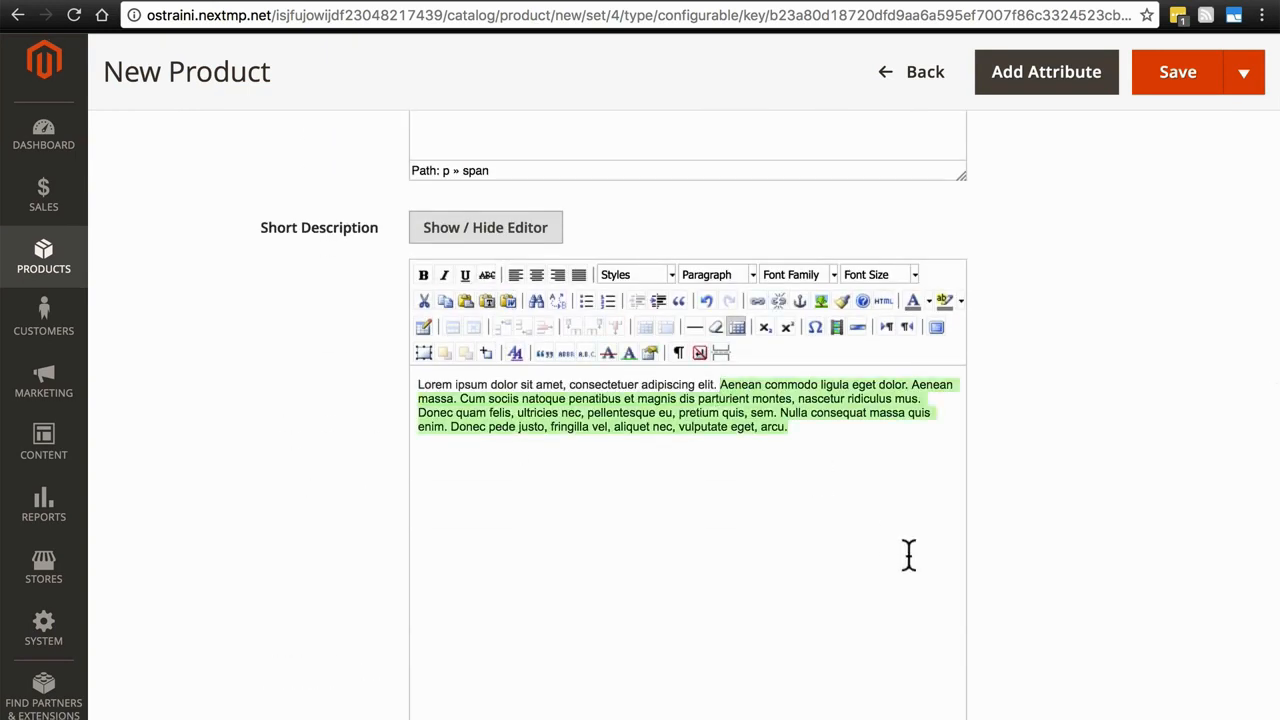
pyautogui.press('BackSpace')
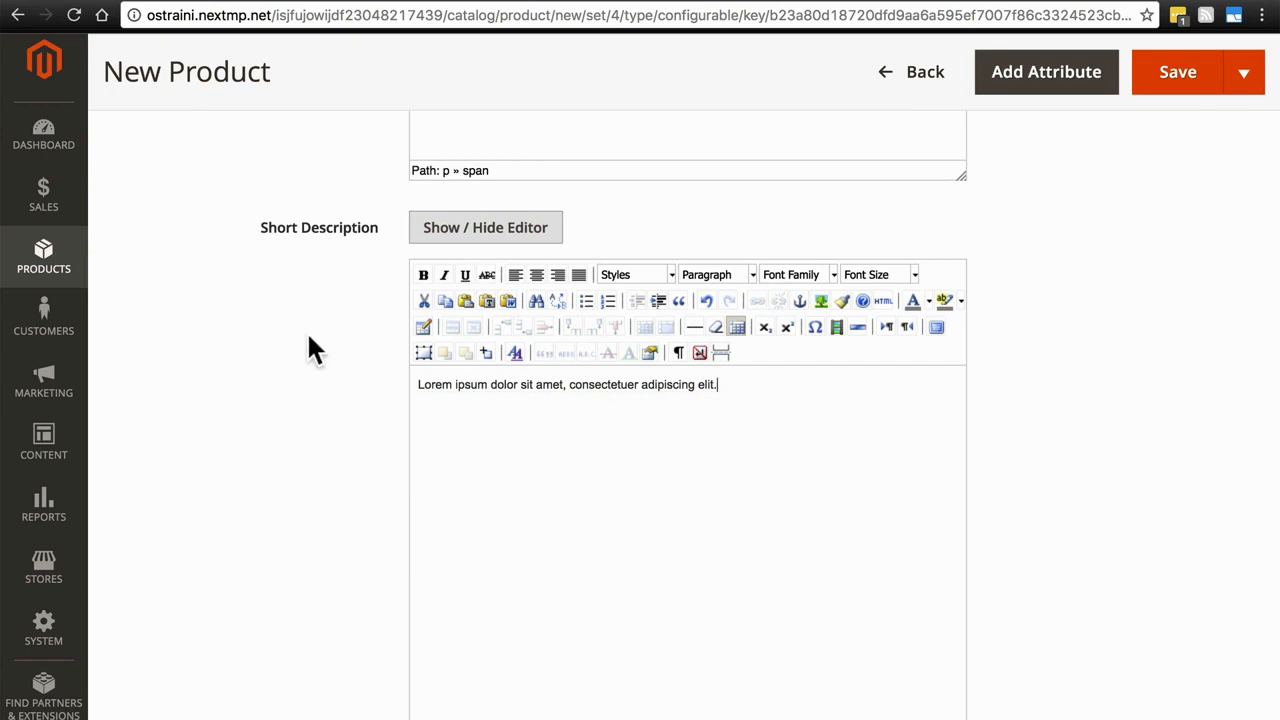
# Step: Start creating configurations for the product and open the form for a new attribute
pyautogui.scroll(-5, 309, 346)
pyautogui.scroll(-2, 314, 350)
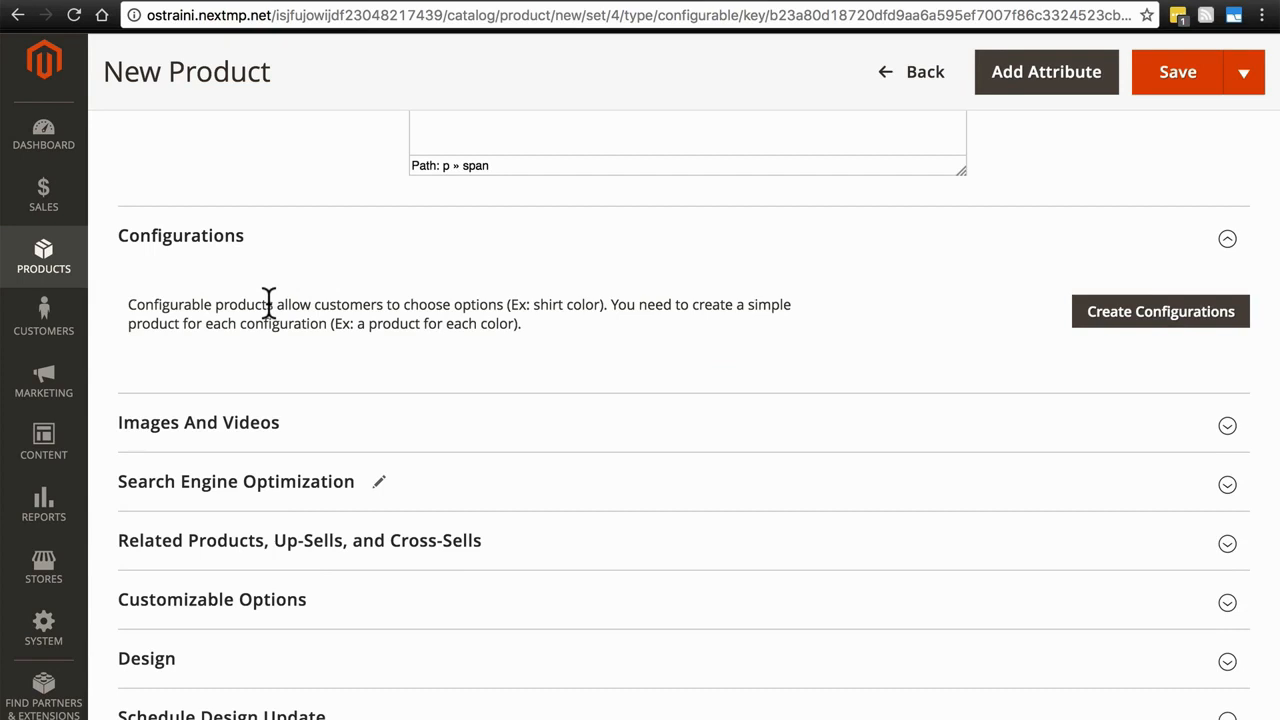
pyautogui.click(1108, 319)
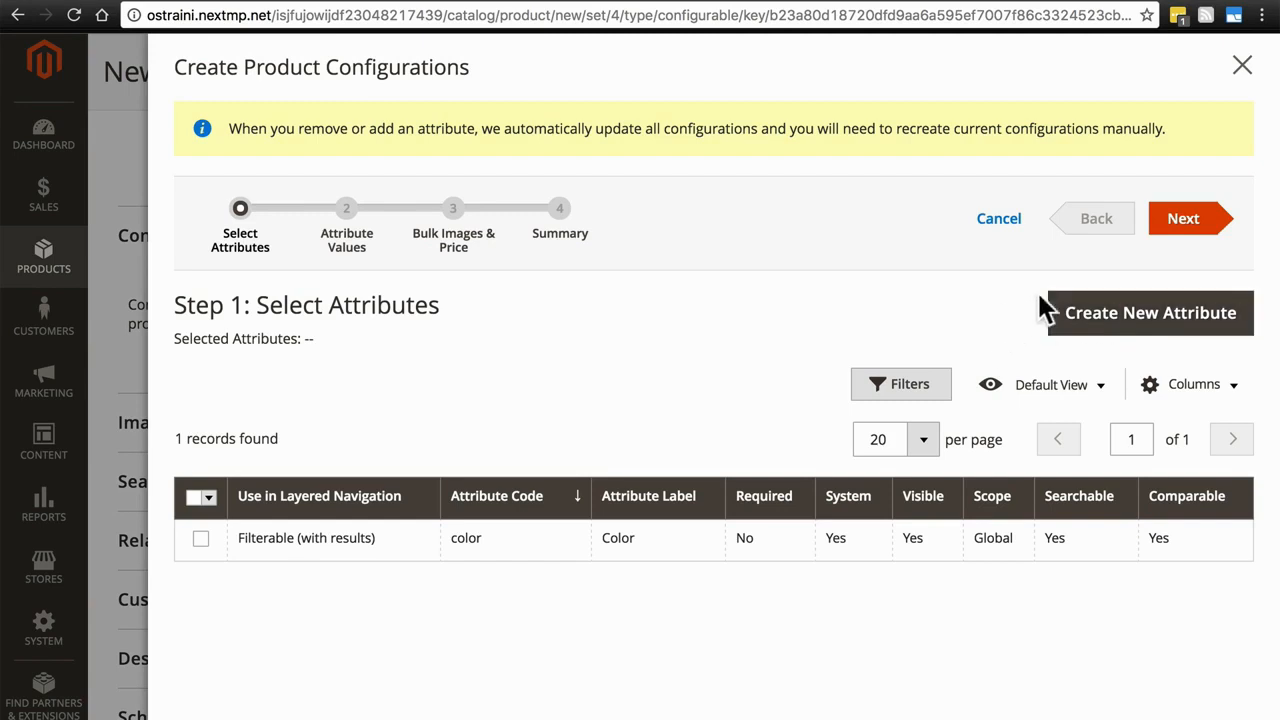
pyautogui.click(1087, 325)
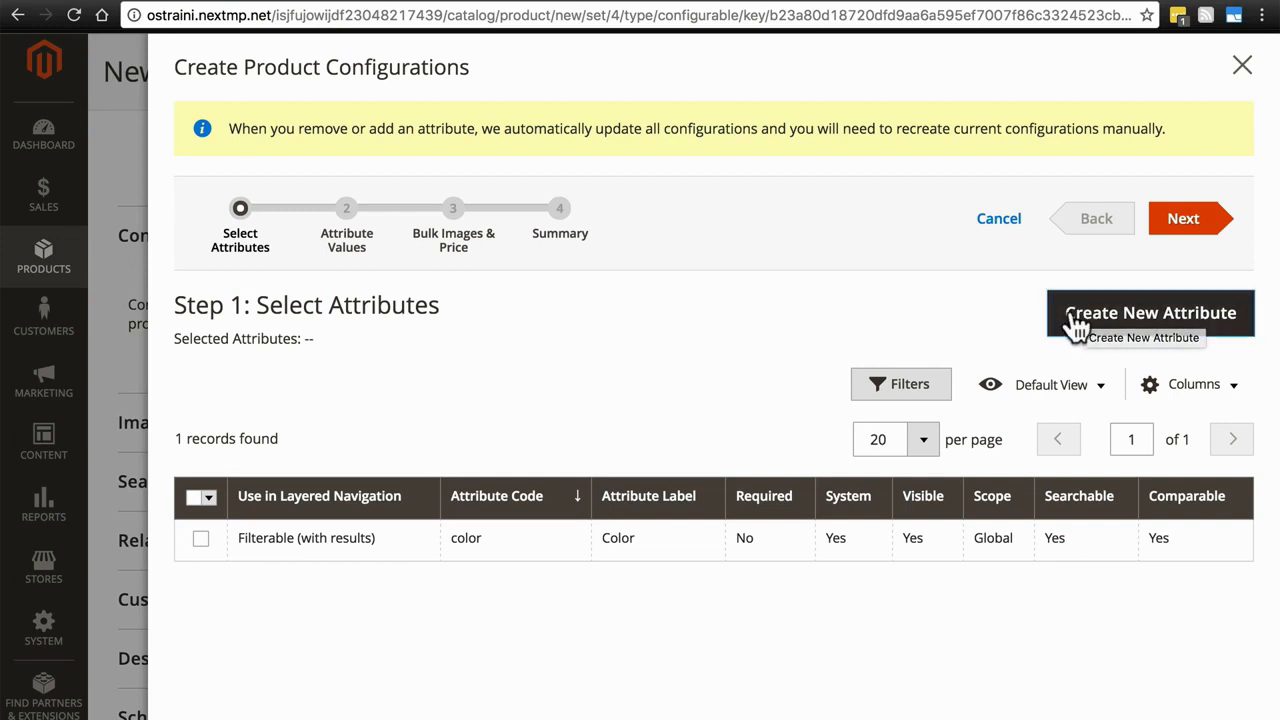
pyautogui.click(1095, 325)
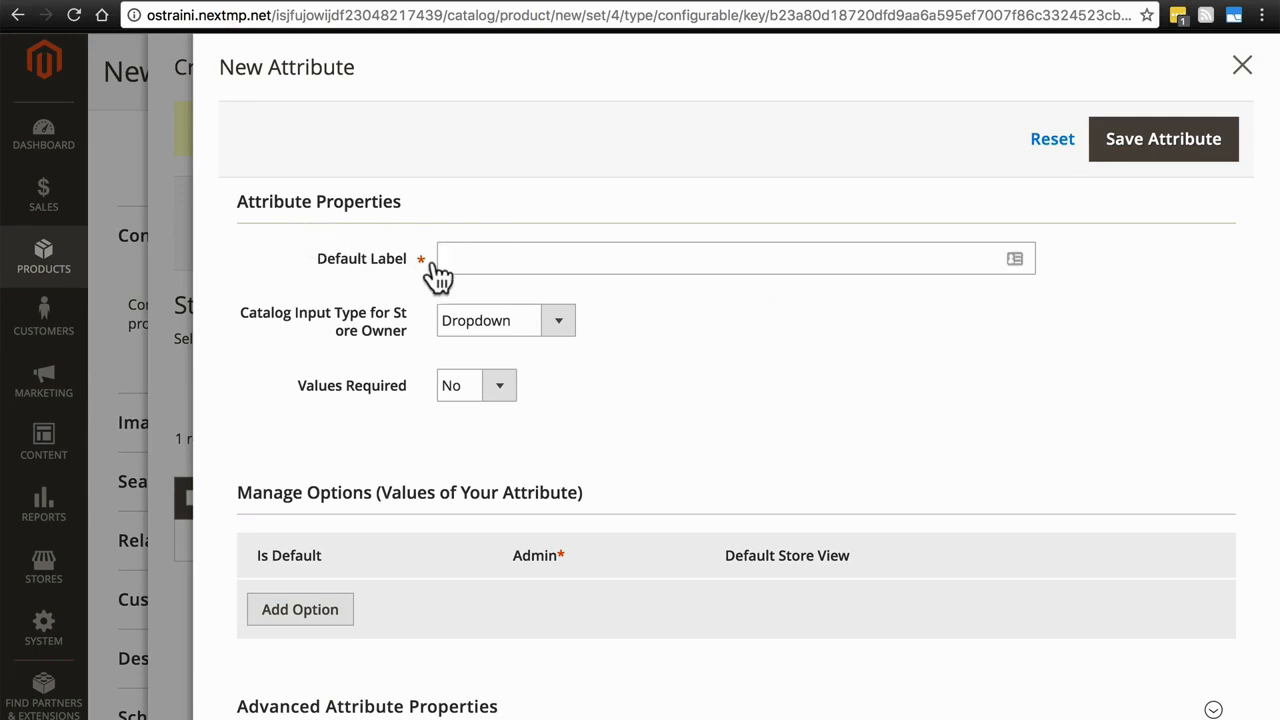
# Step: Enter "Caffeine?" as the new attribute's default label
pyautogui.click(481, 250)
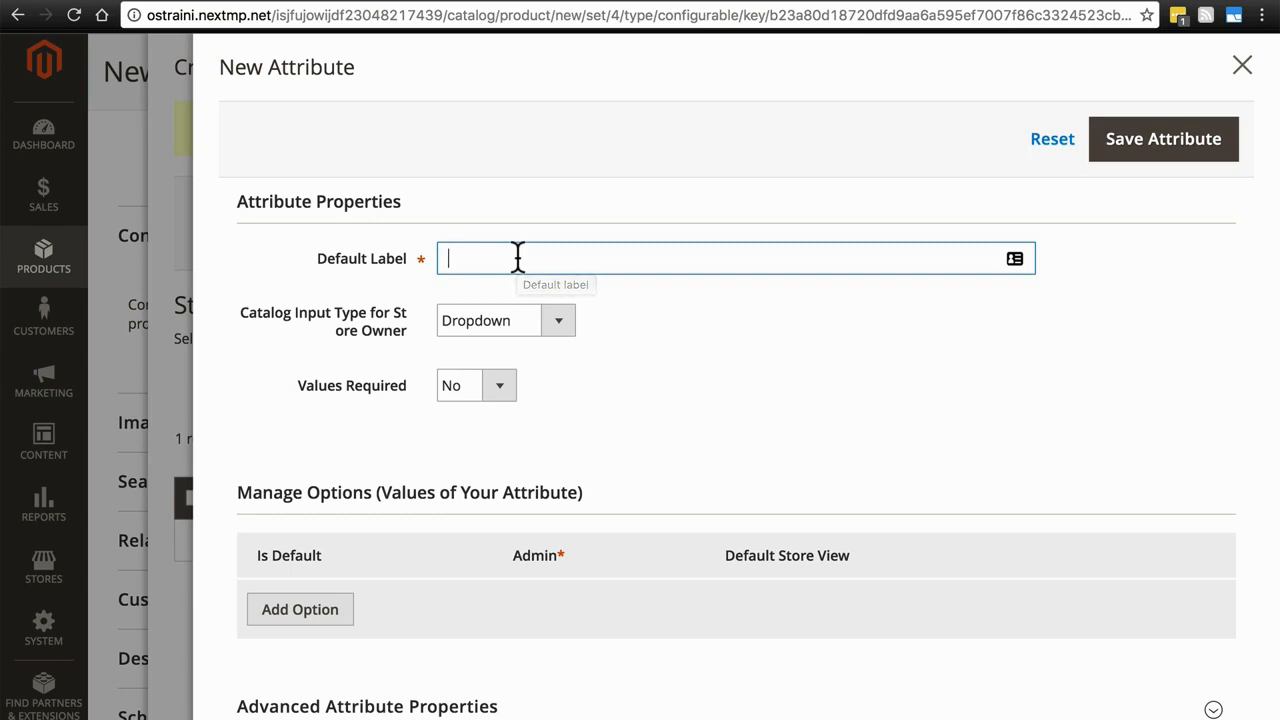
pyautogui.write('Caffeie')
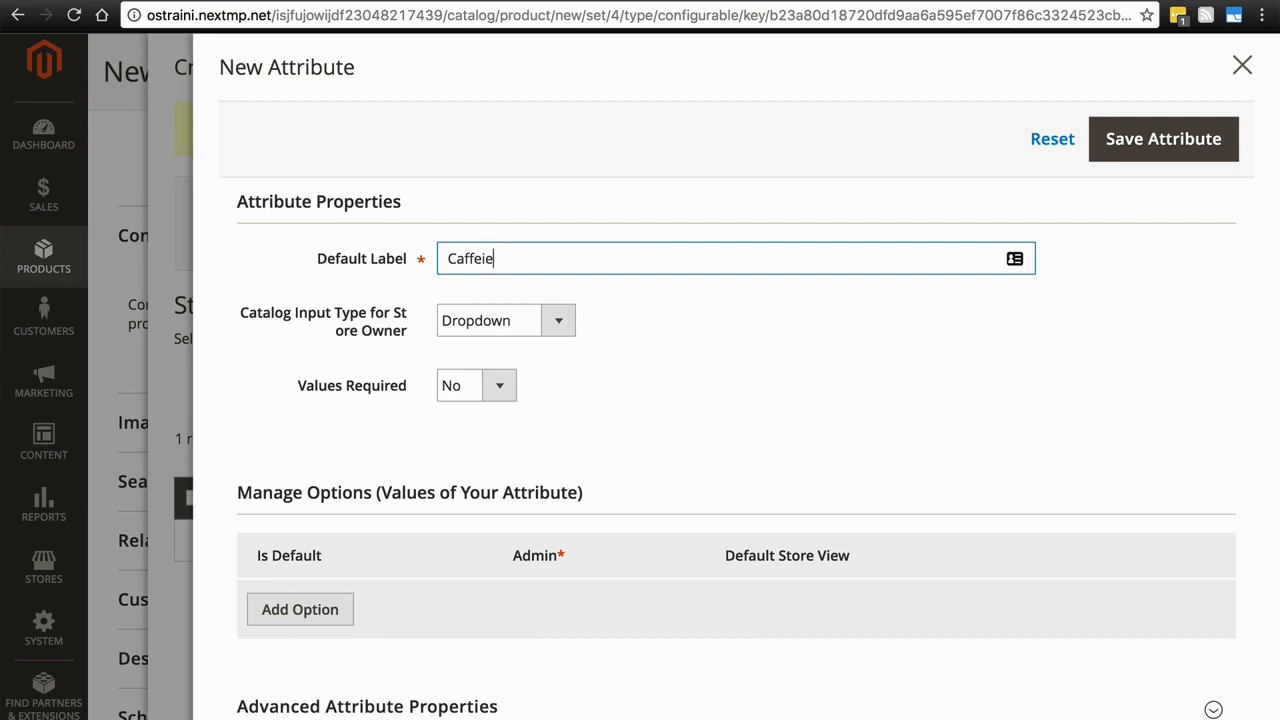
pyautogui.press('BackSpace')
pyautogui.write('ne?')
# Step: Keep Dropdown as the attribute's catalog input type and set Values Required to Yes
pyautogui.click(480, 322)
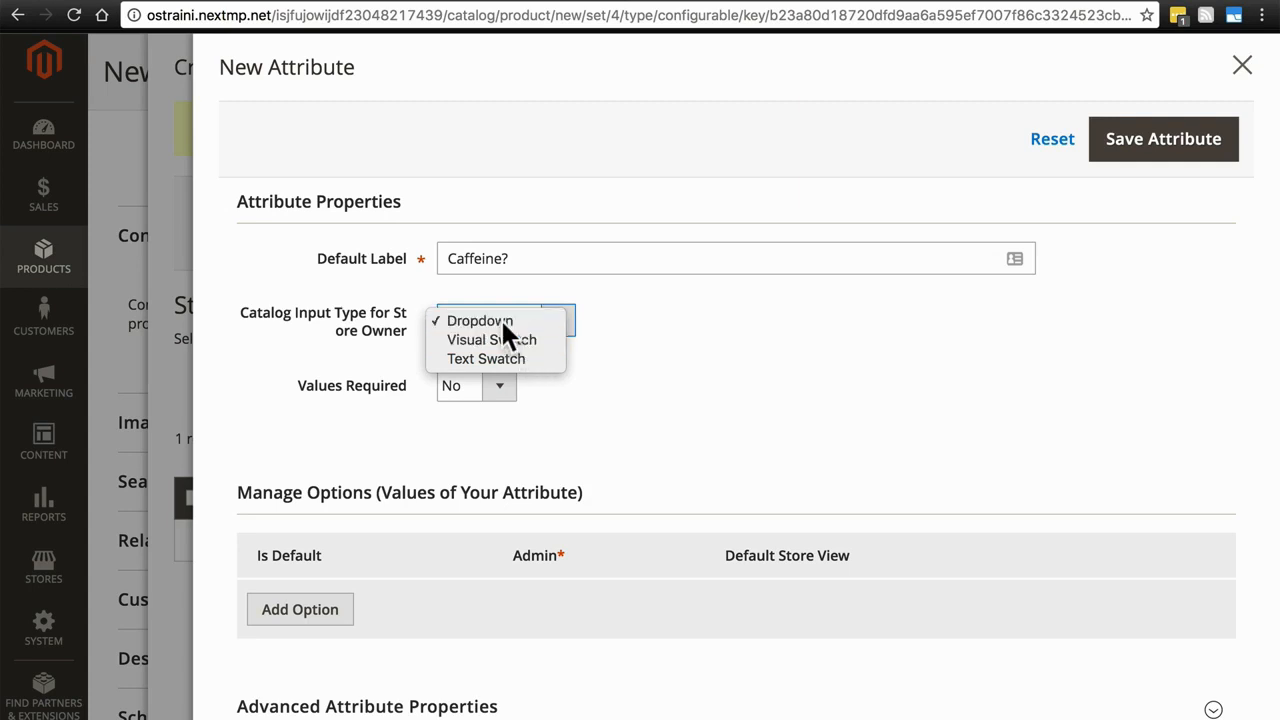
pyautogui.click(500, 320)
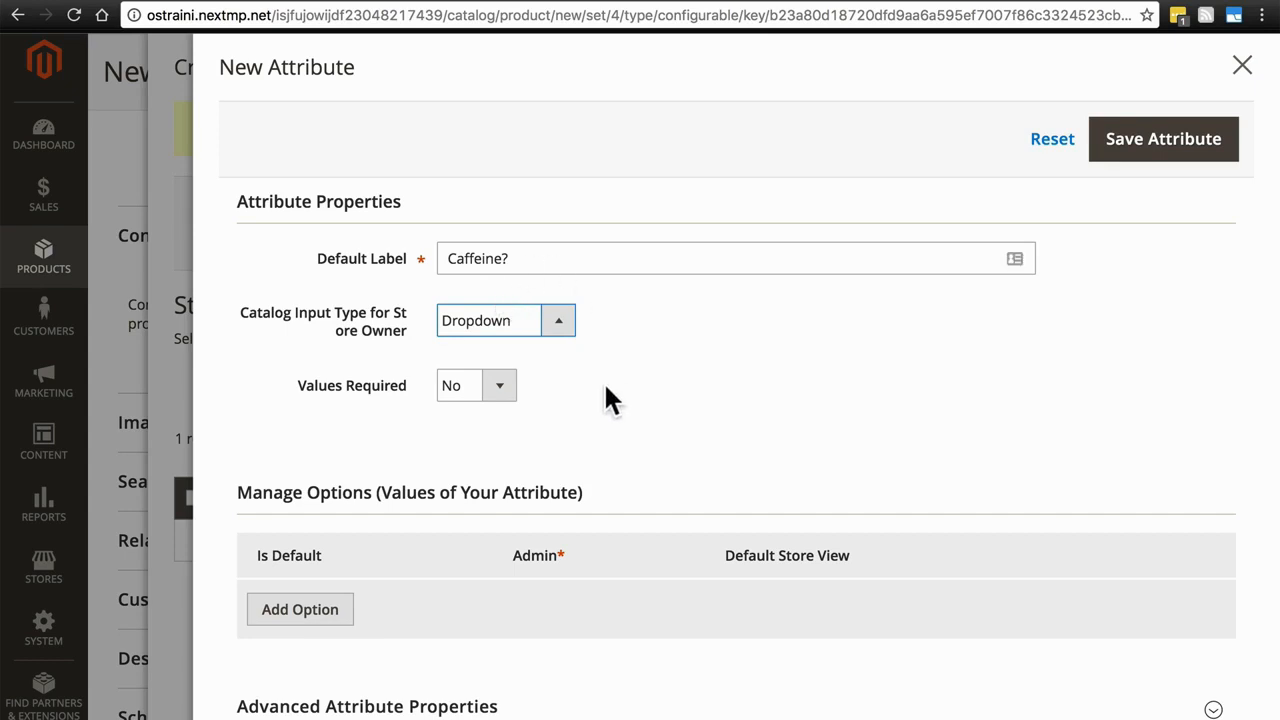
pyautogui.click(484, 392)
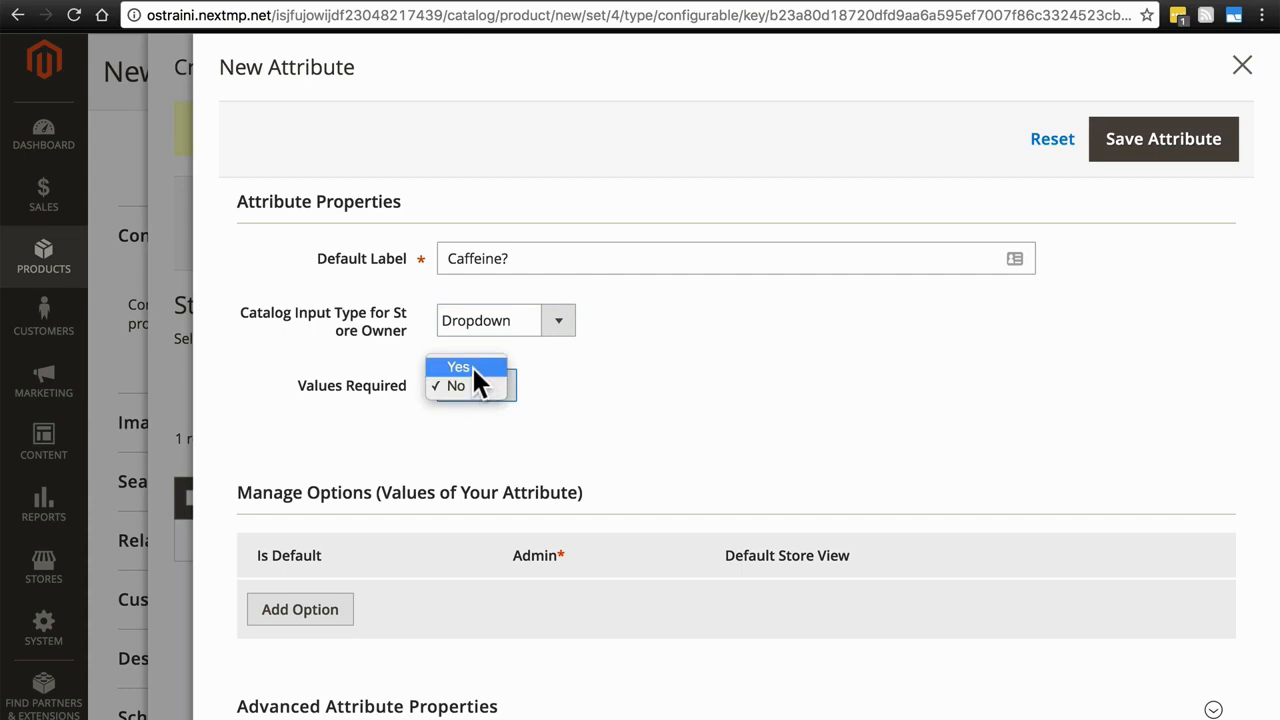
pyautogui.click(473, 368)
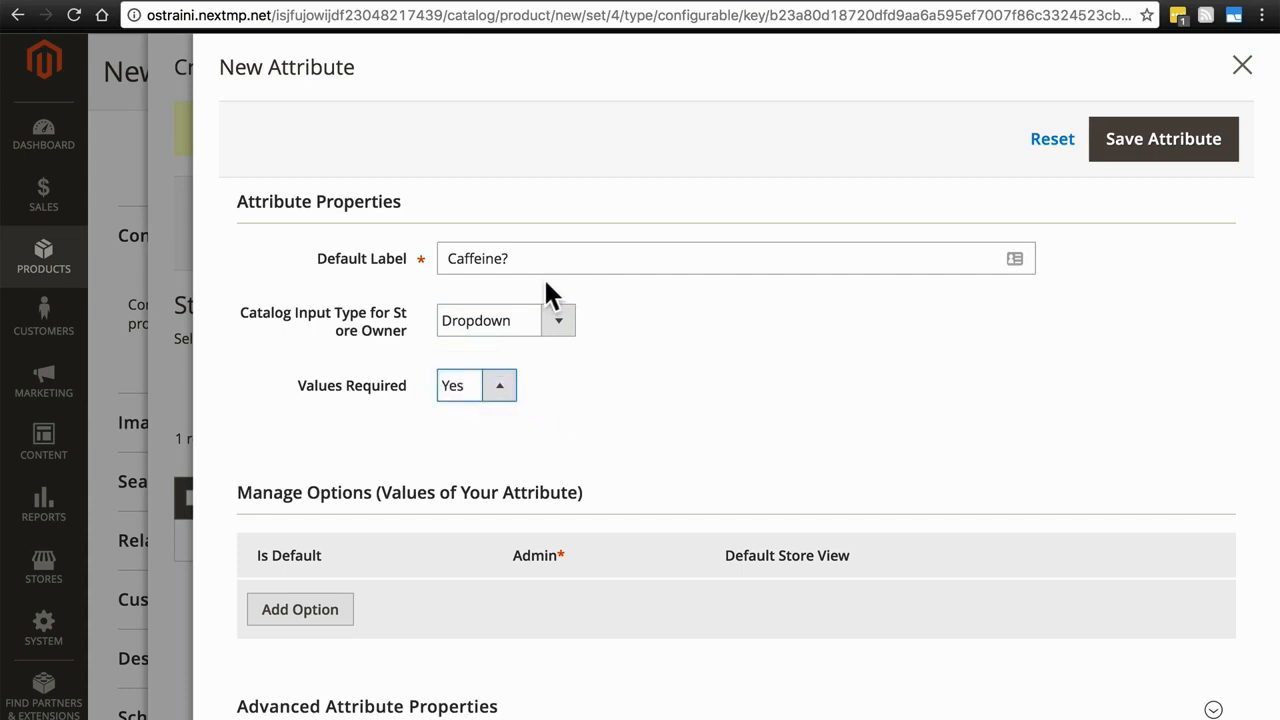
# Step: Add a default option to the attribute with "Yes" as both its Admin and Default Store View values
pyautogui.scroll(-2, 640, 352)
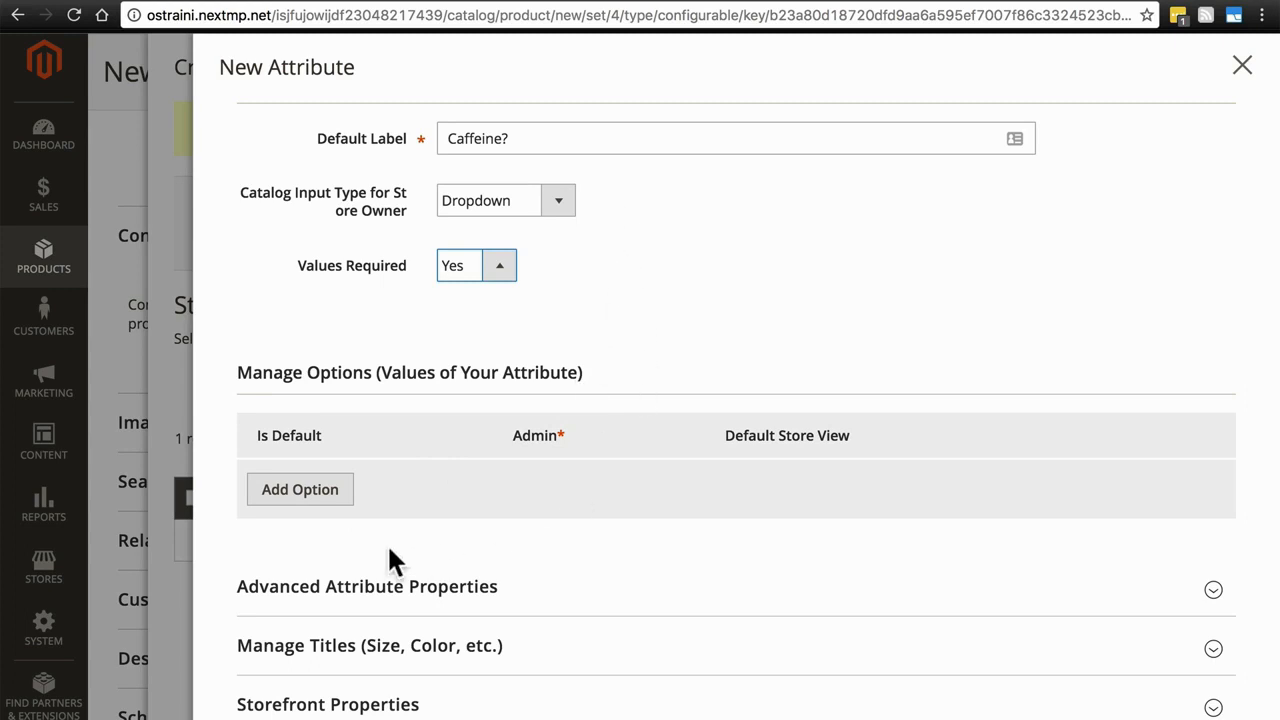
pyautogui.click(298, 494)
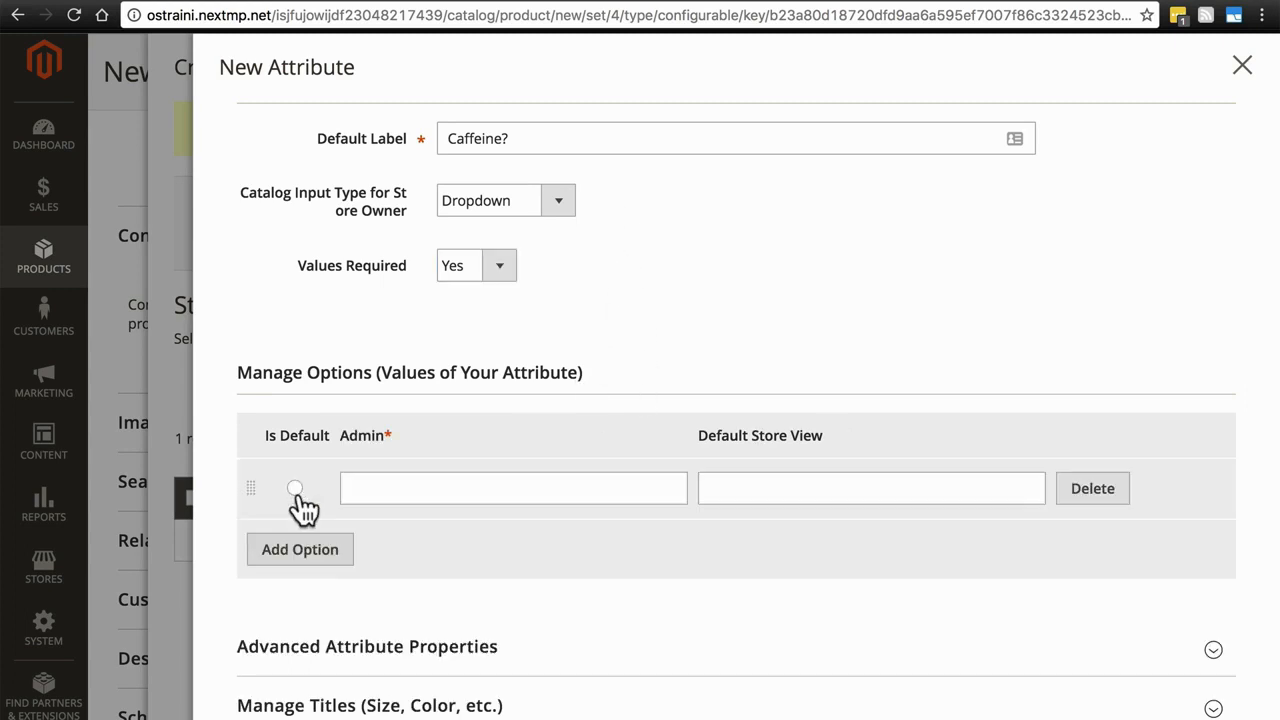
pyautogui.click(296, 491)
pyautogui.click(366, 490)
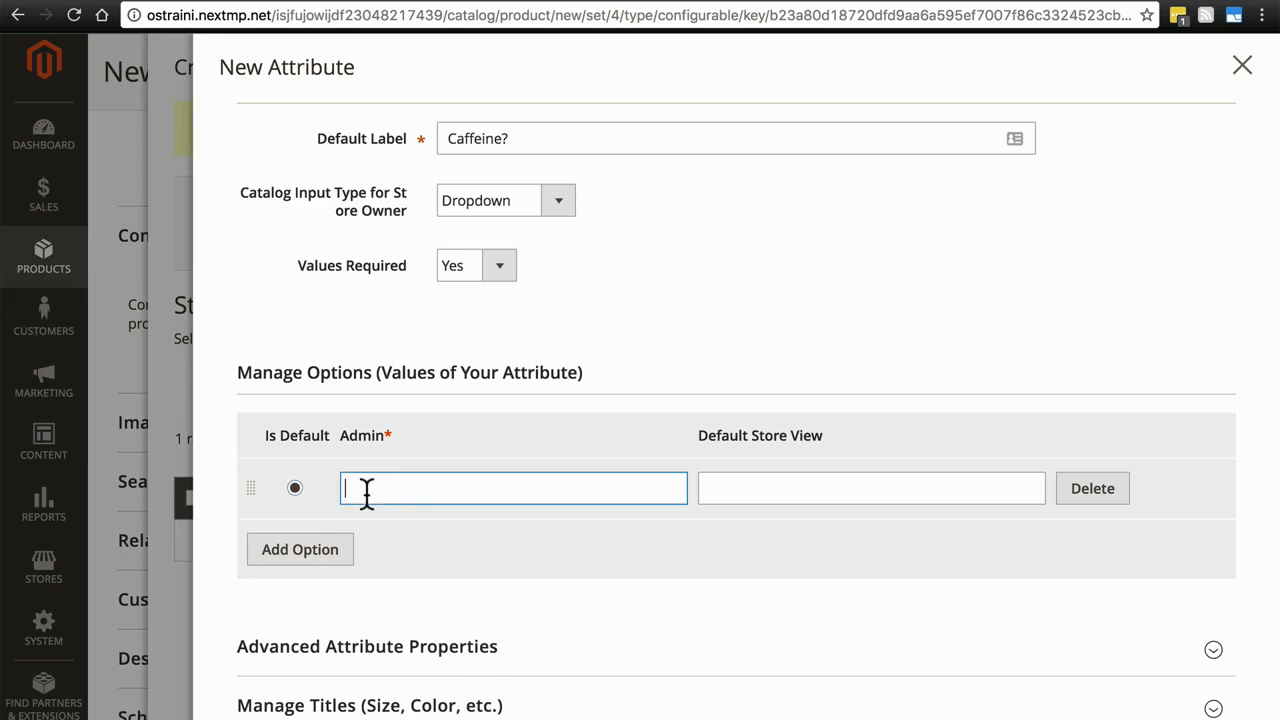
pyautogui.write('Yes')
pyautogui.click(731, 488)
pyautogui.write('Yes')
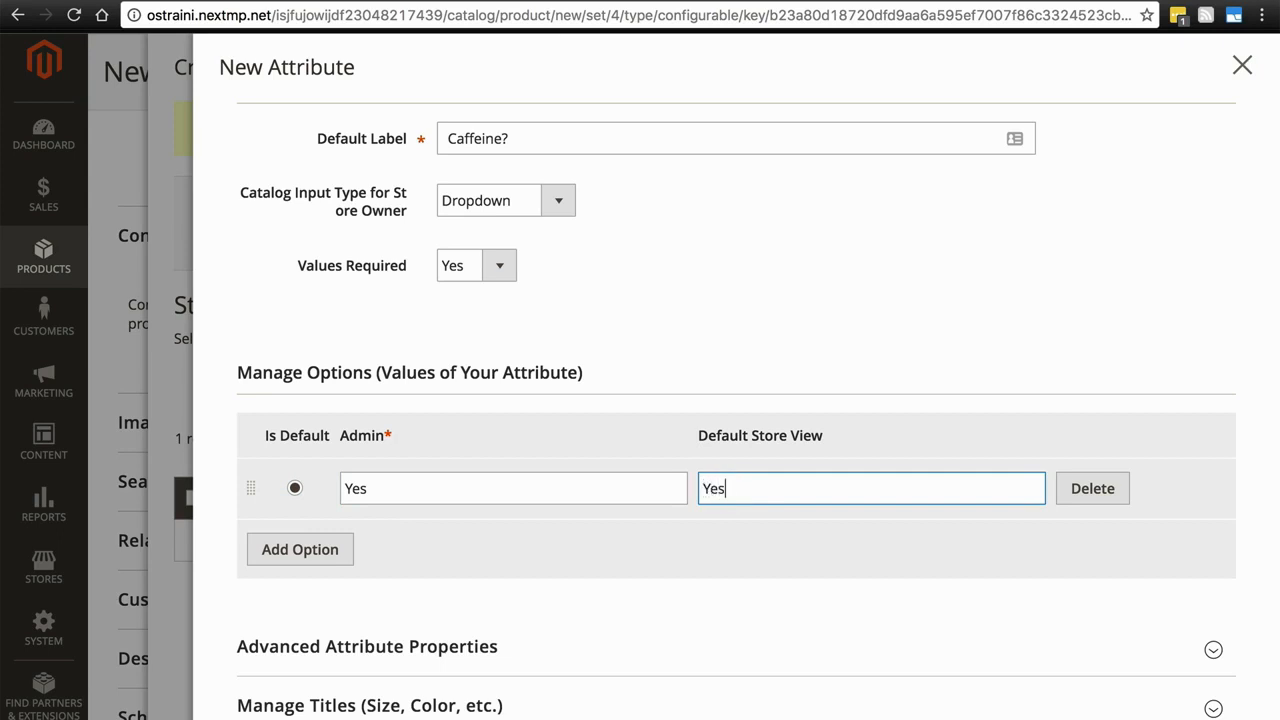
# Step: Add a second, non-default option with "Decaf" as both its Admin and Default Store View values
pyautogui.click(318, 553)
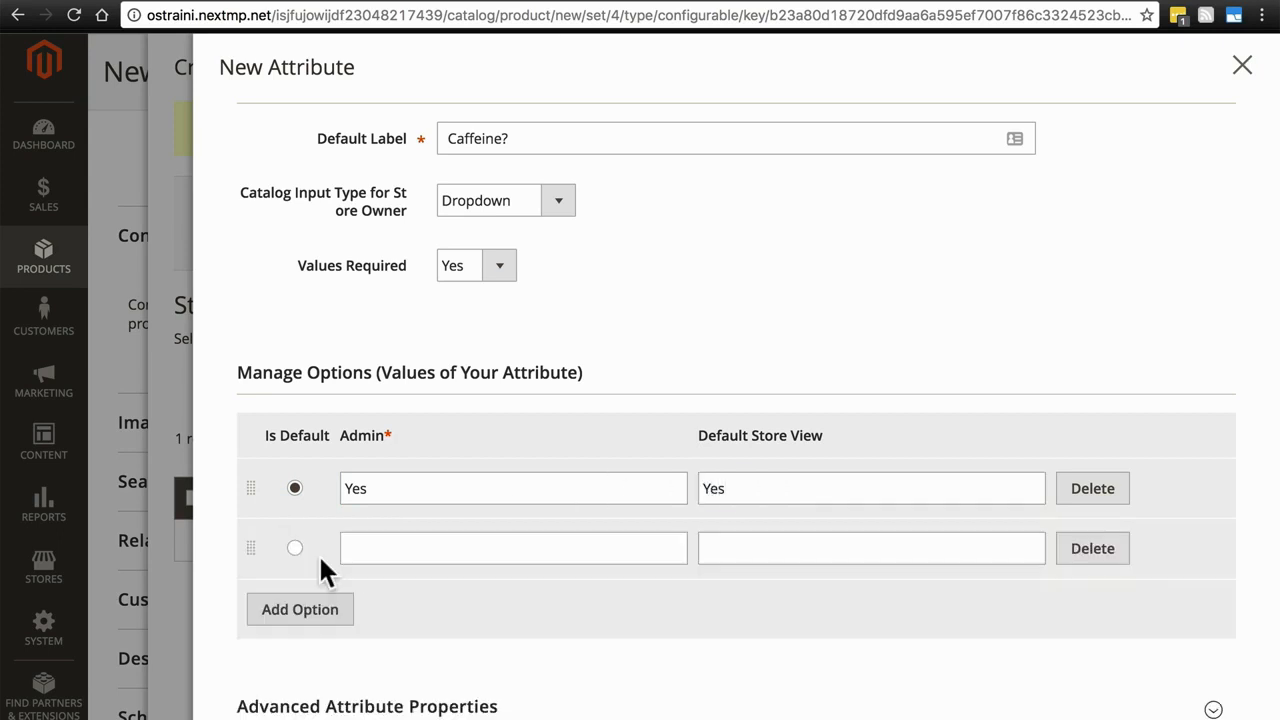
pyautogui.click(386, 545)
pyautogui.write('Decaf')
pyautogui.press('Tab')
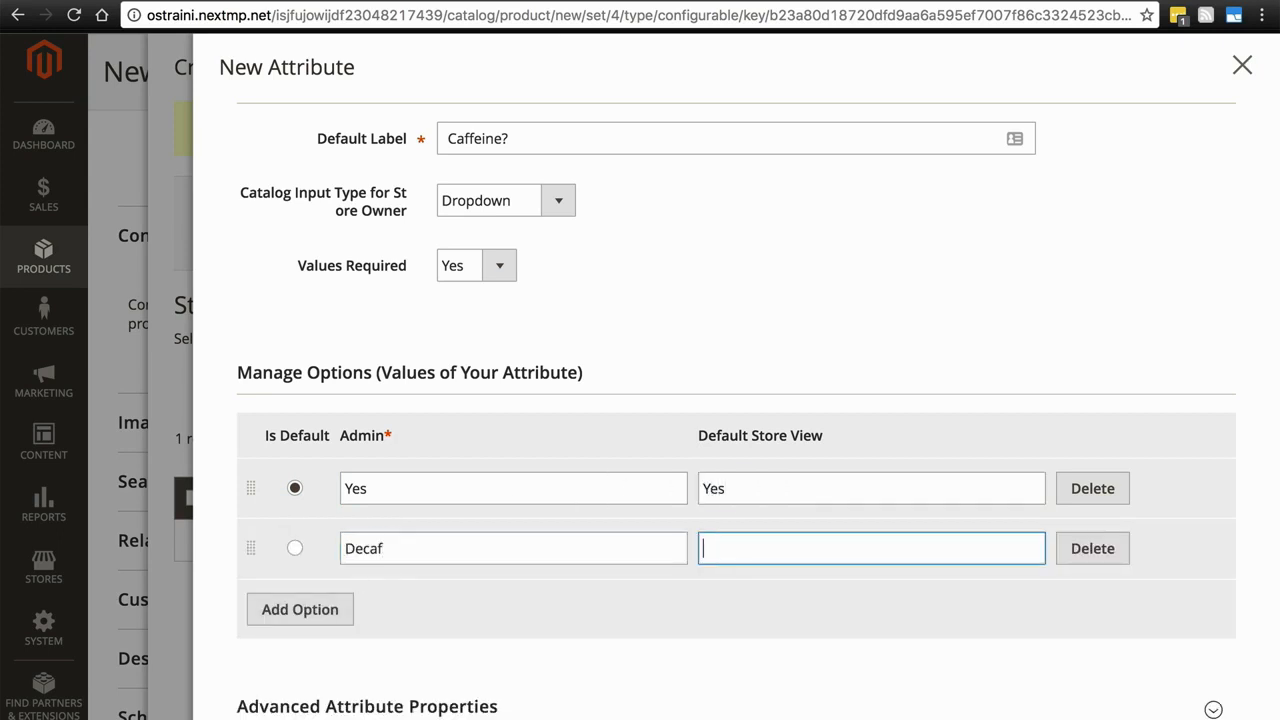
pyautogui.write('Decaf')
# Step: Expand the advanced attribute properties and enter "Caffeinated?" as the attribute's Default Store View title
pyautogui.scroll(-2, 380, 590)
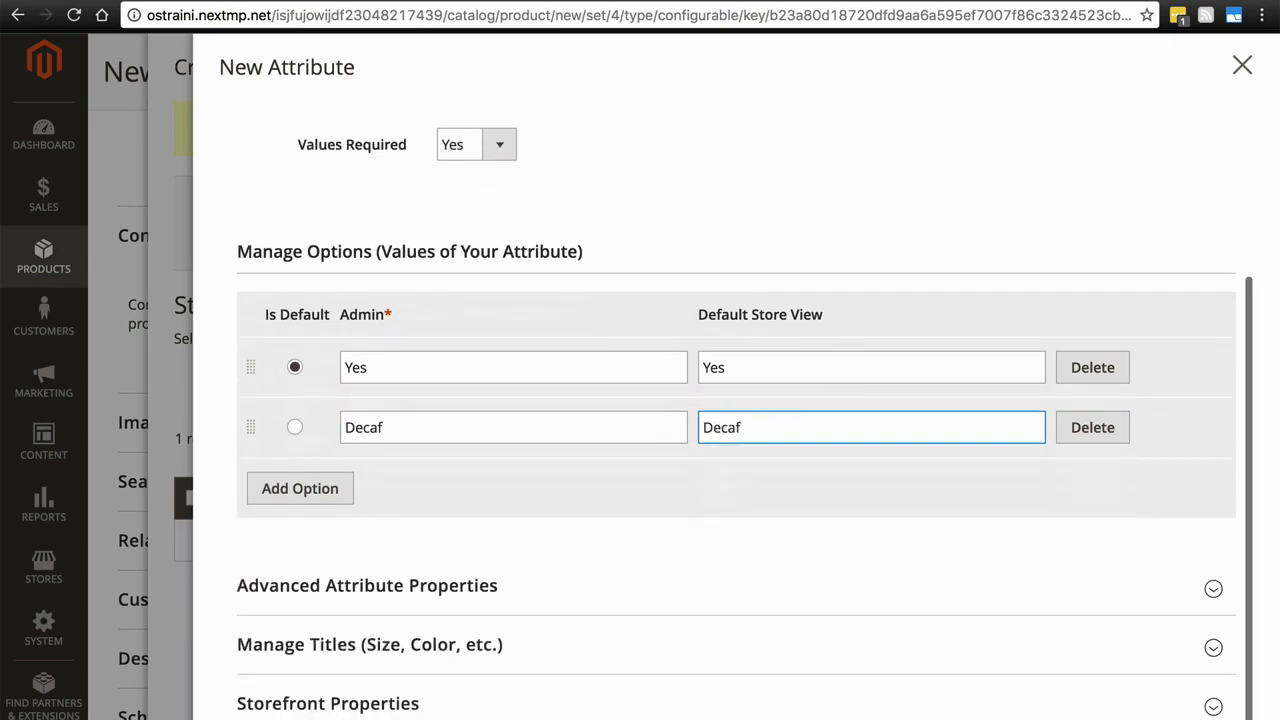
pyautogui.click(392, 600)
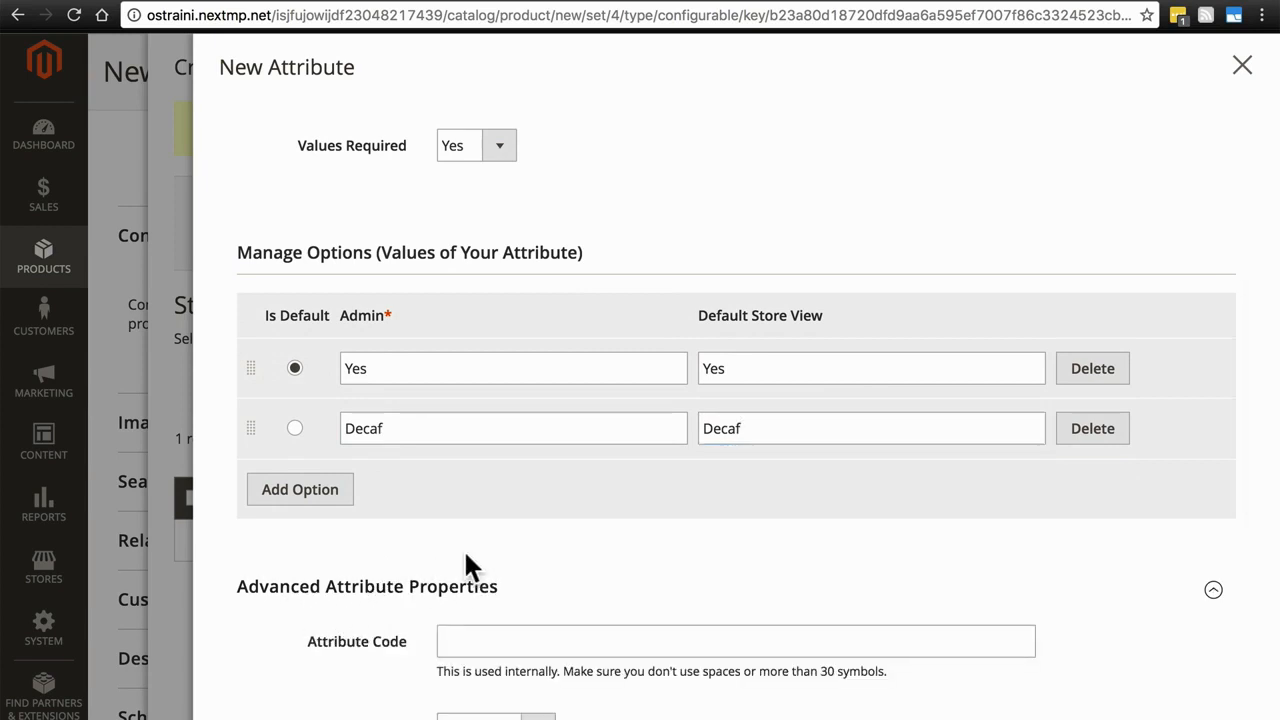
pyautogui.scroll(-5, 463, 548)
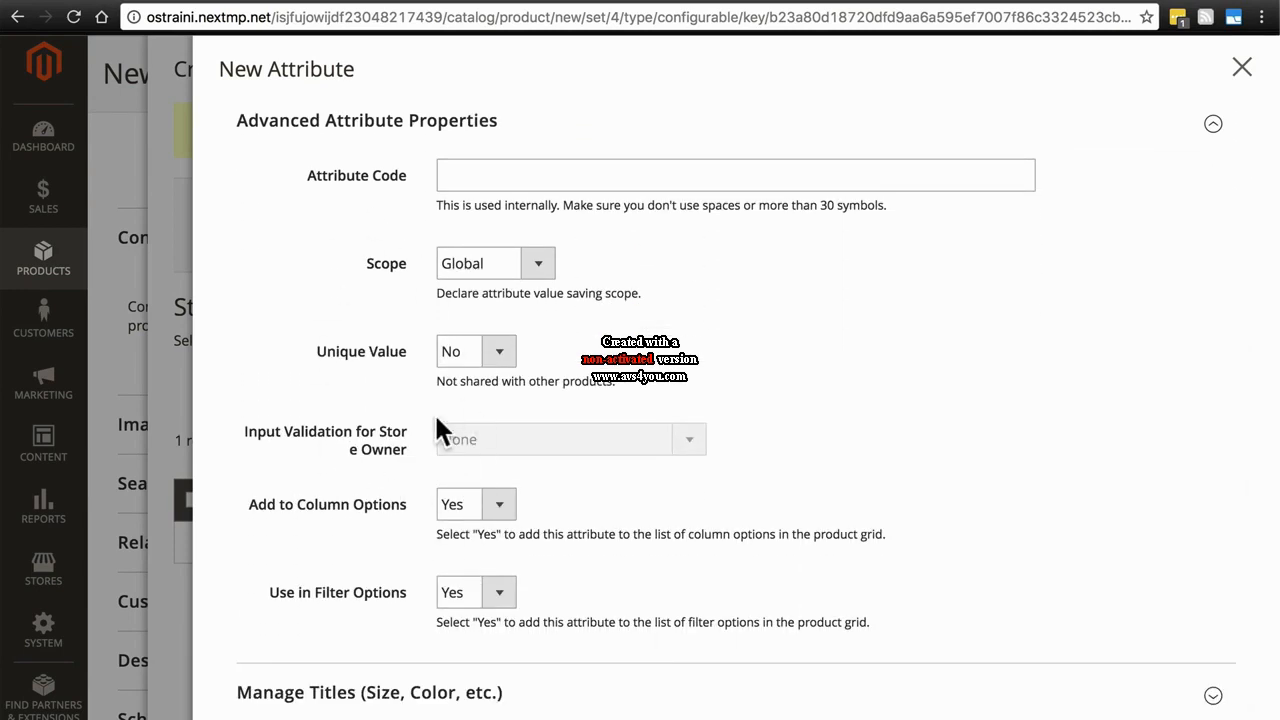
pyautogui.scroll(-1, 436, 418)
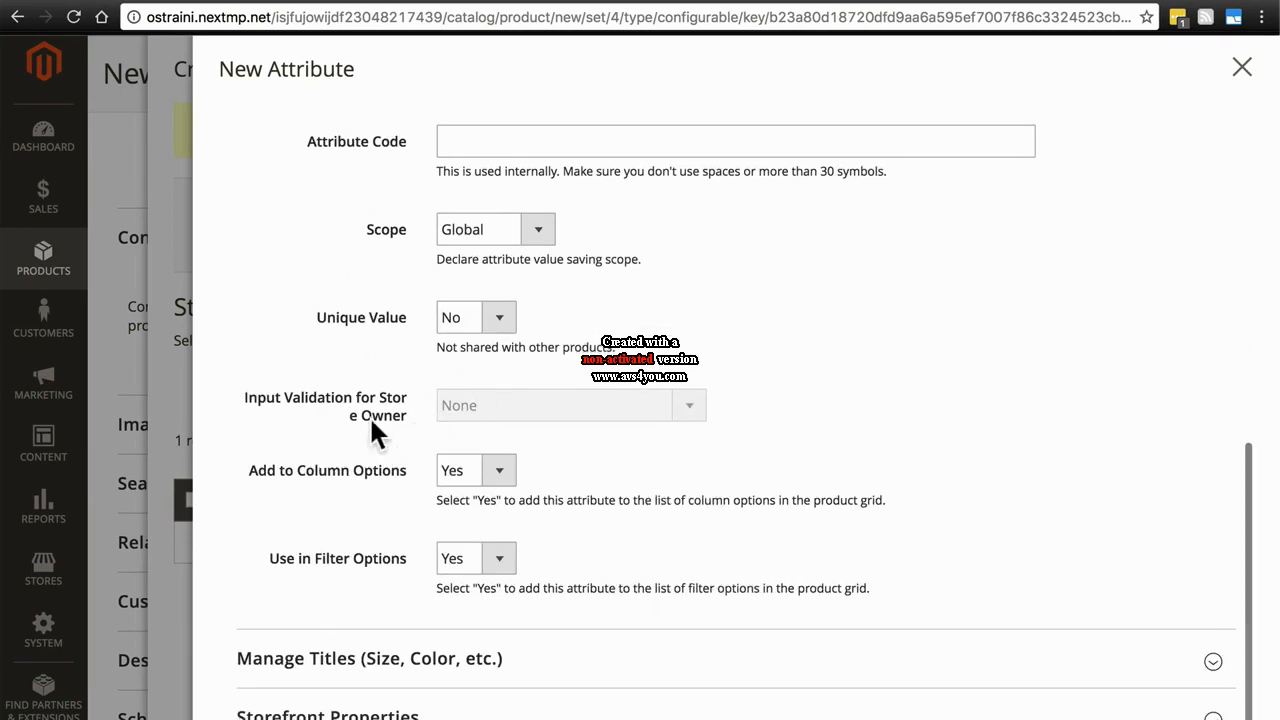
pyautogui.scroll(-1, 338, 350)
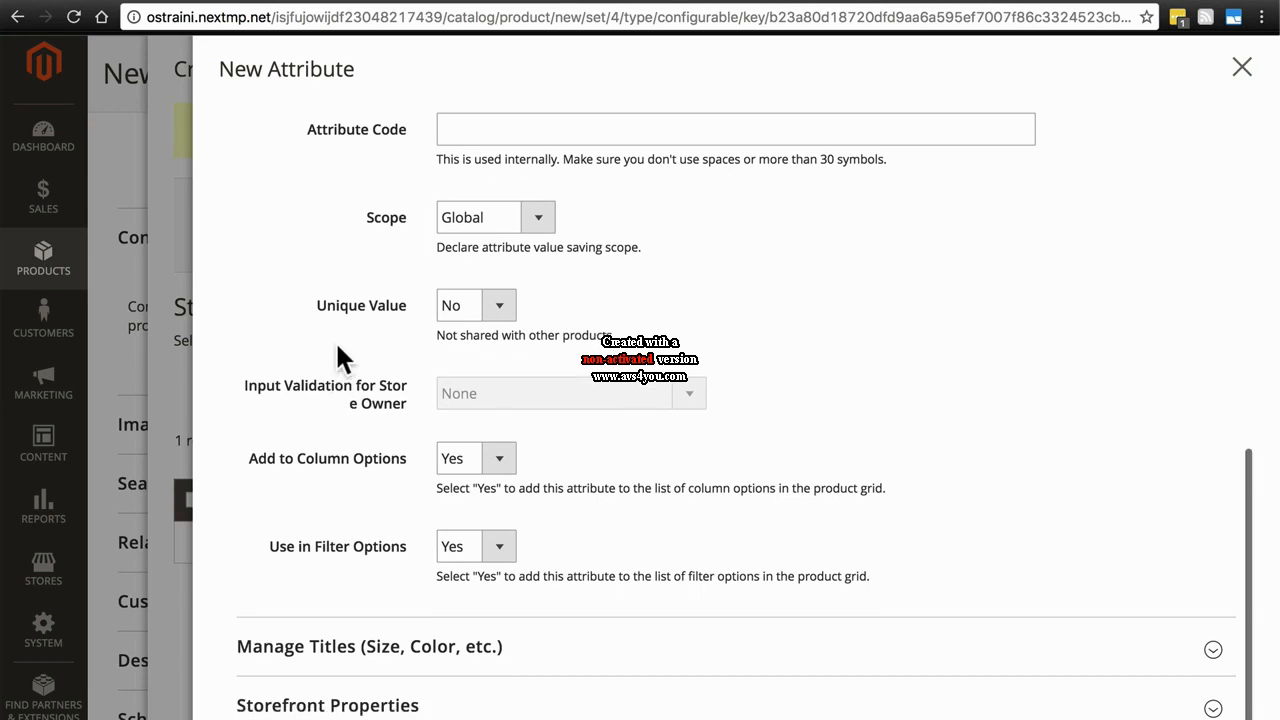
pyautogui.click(377, 648)
pyautogui.scroll(-3, 394, 560)
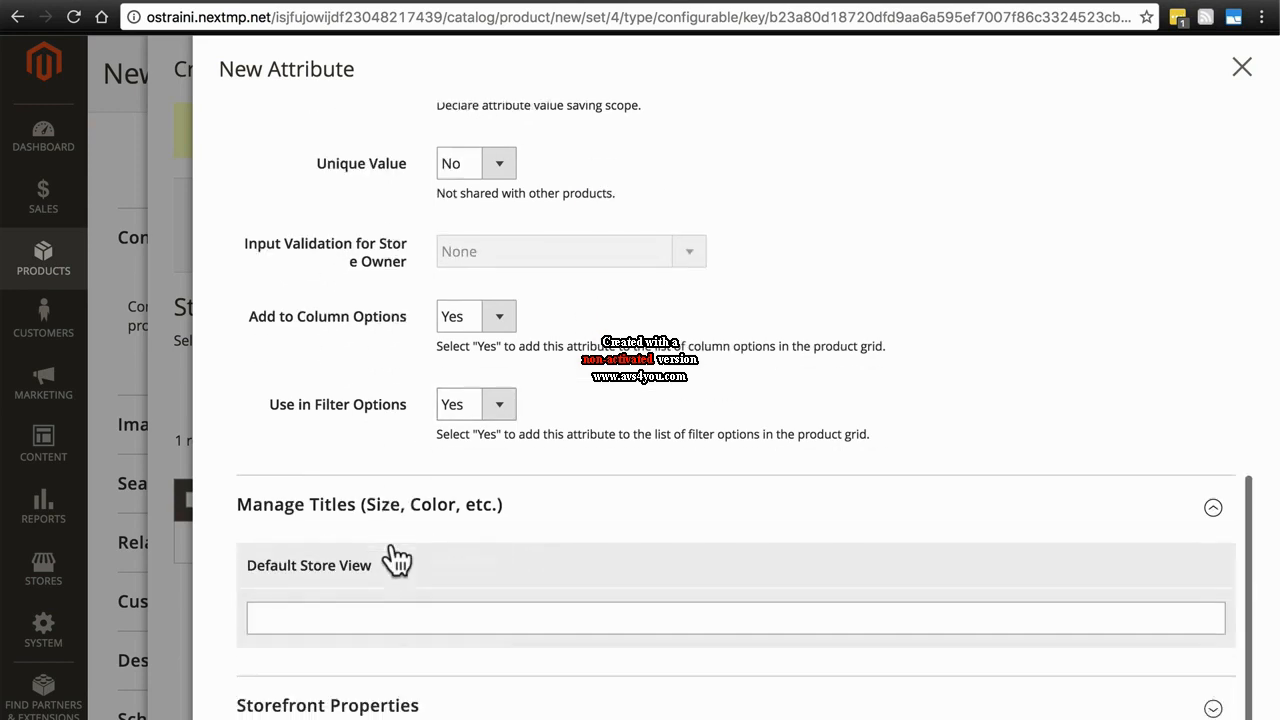
pyautogui.click(380, 615)
pyautogui.write('Caff')
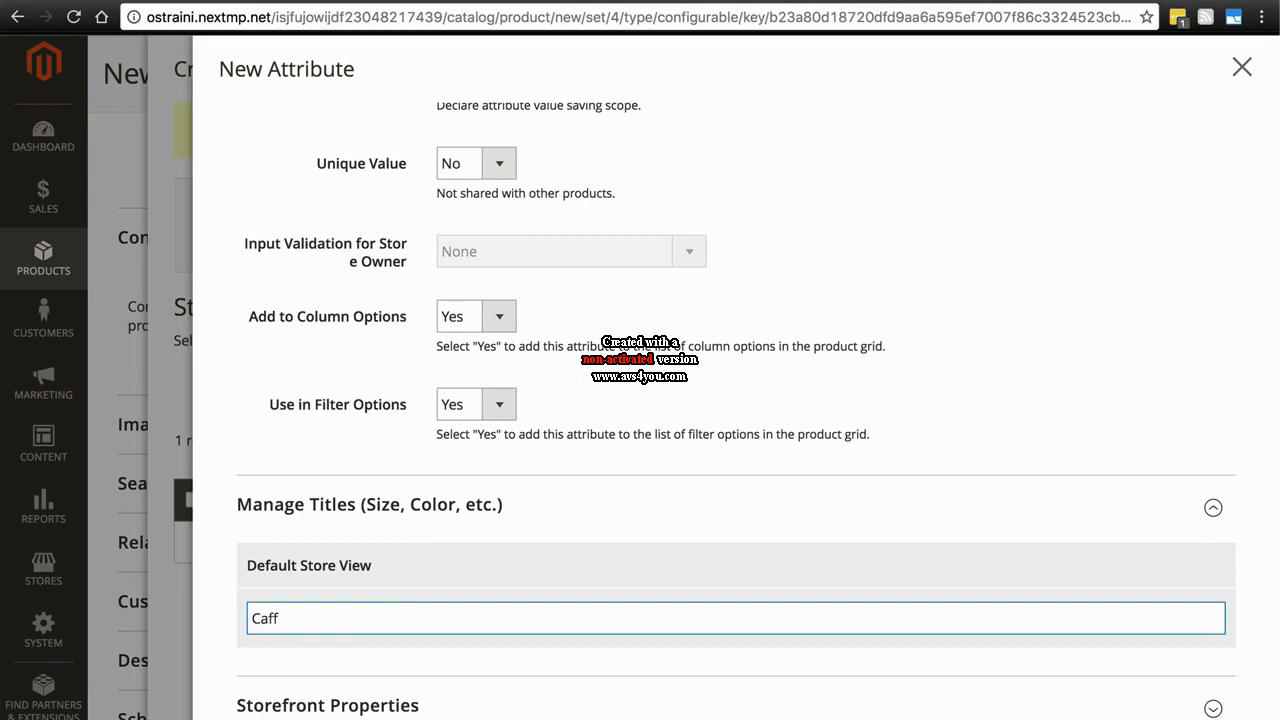
pyautogui.write('einated?')
# Step: In the storefront properties, set Comparable on Storefront to Yes and Use in Layered Navigation to Filterable (with results)
pyautogui.click(385, 708)
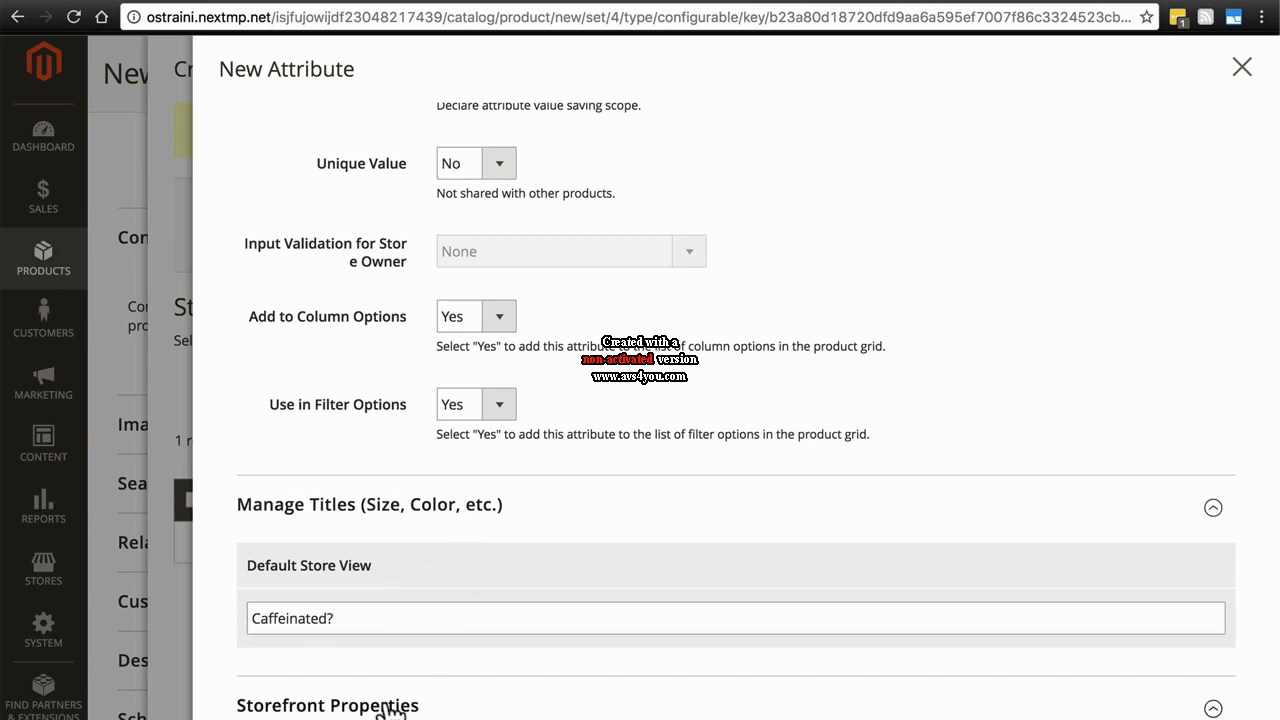
pyautogui.scroll(-3, 556, 592)
pyautogui.scroll(-5, 594, 526)
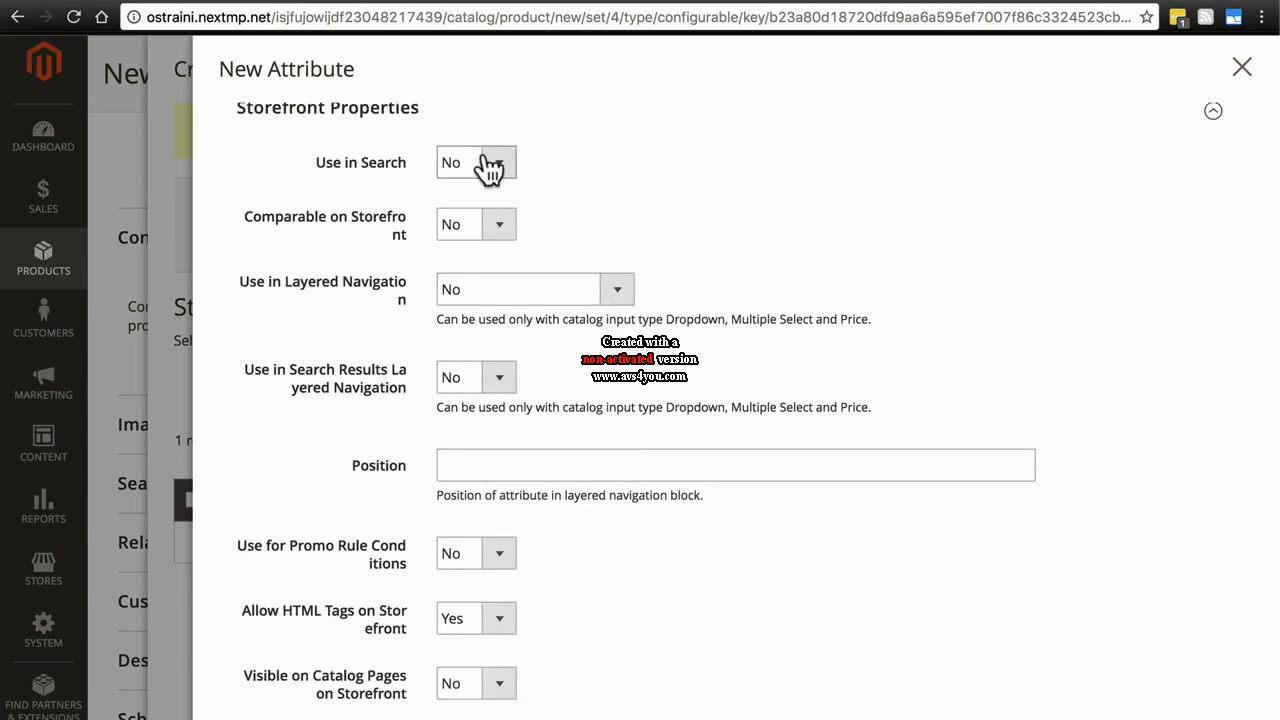
pyautogui.click(502, 226)
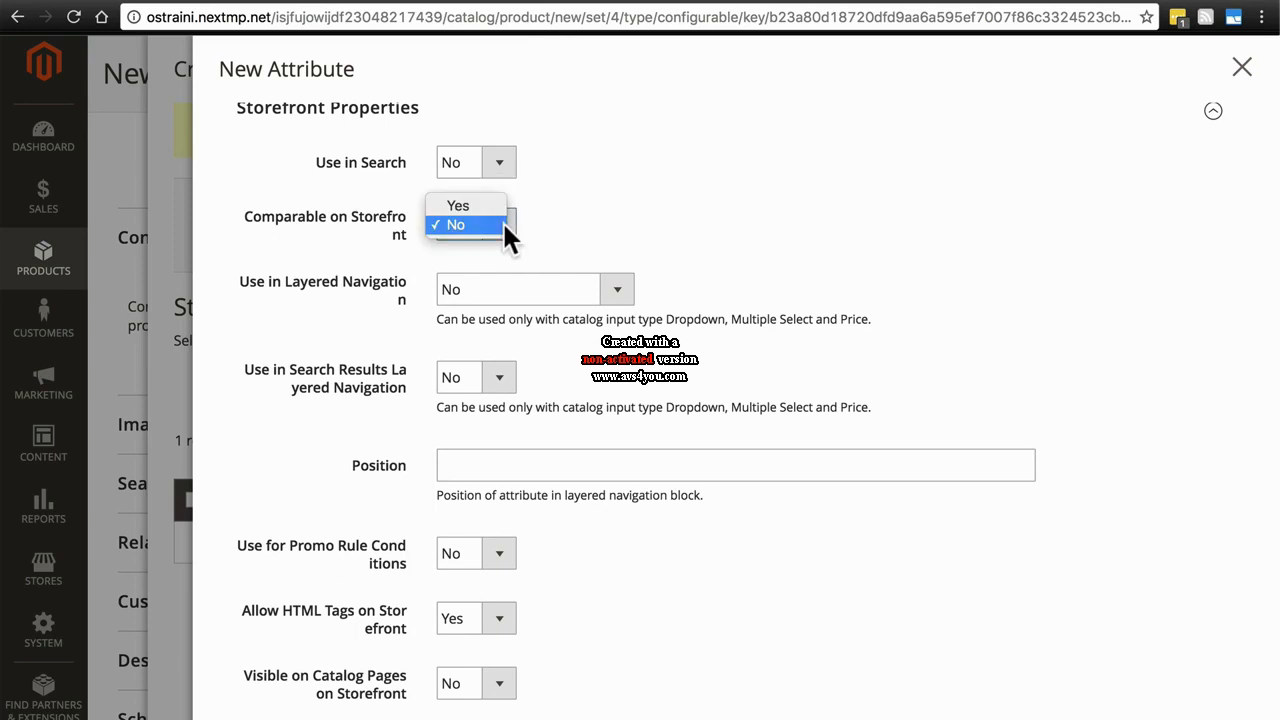
pyautogui.click(475, 204)
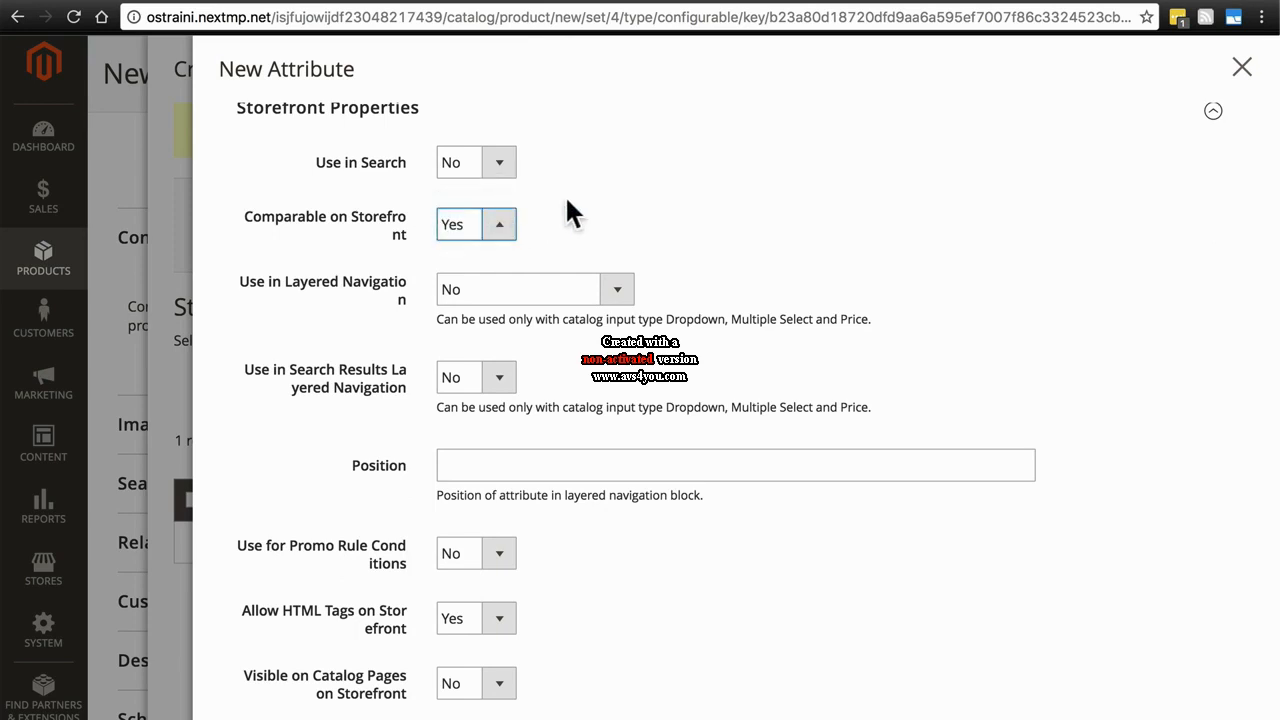
pyautogui.click(618, 287)
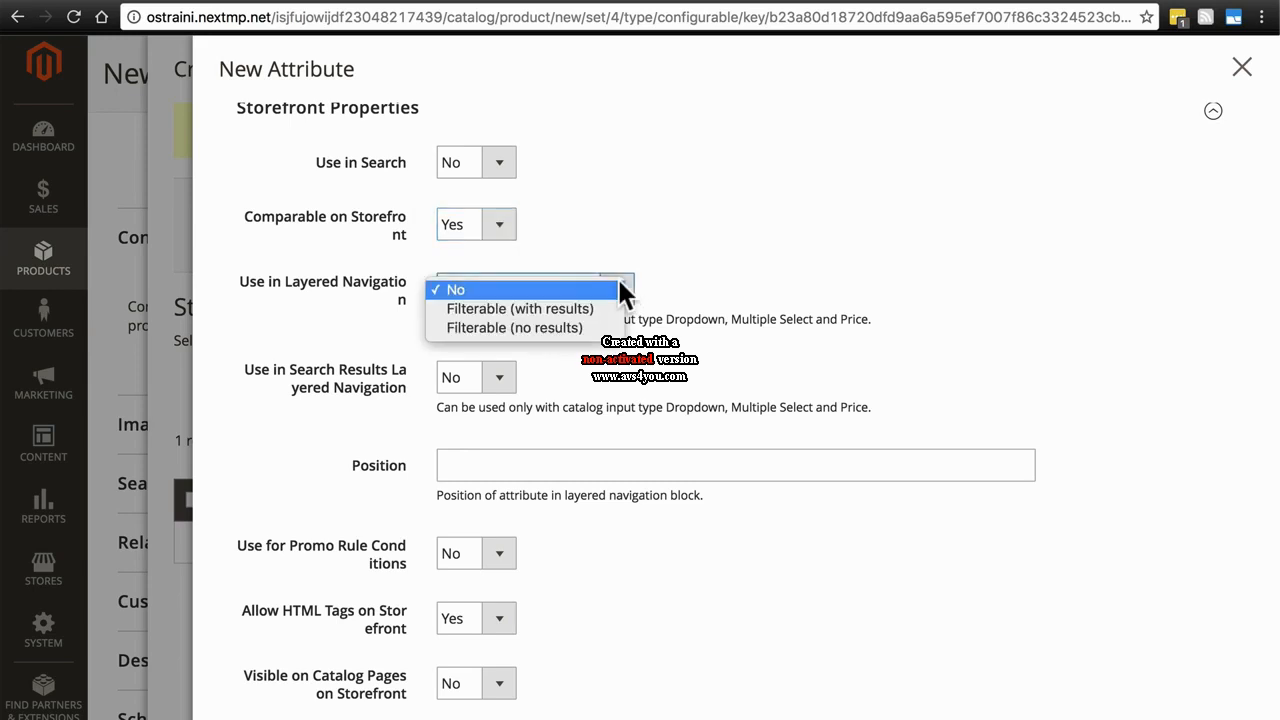
pyautogui.click(557, 309)
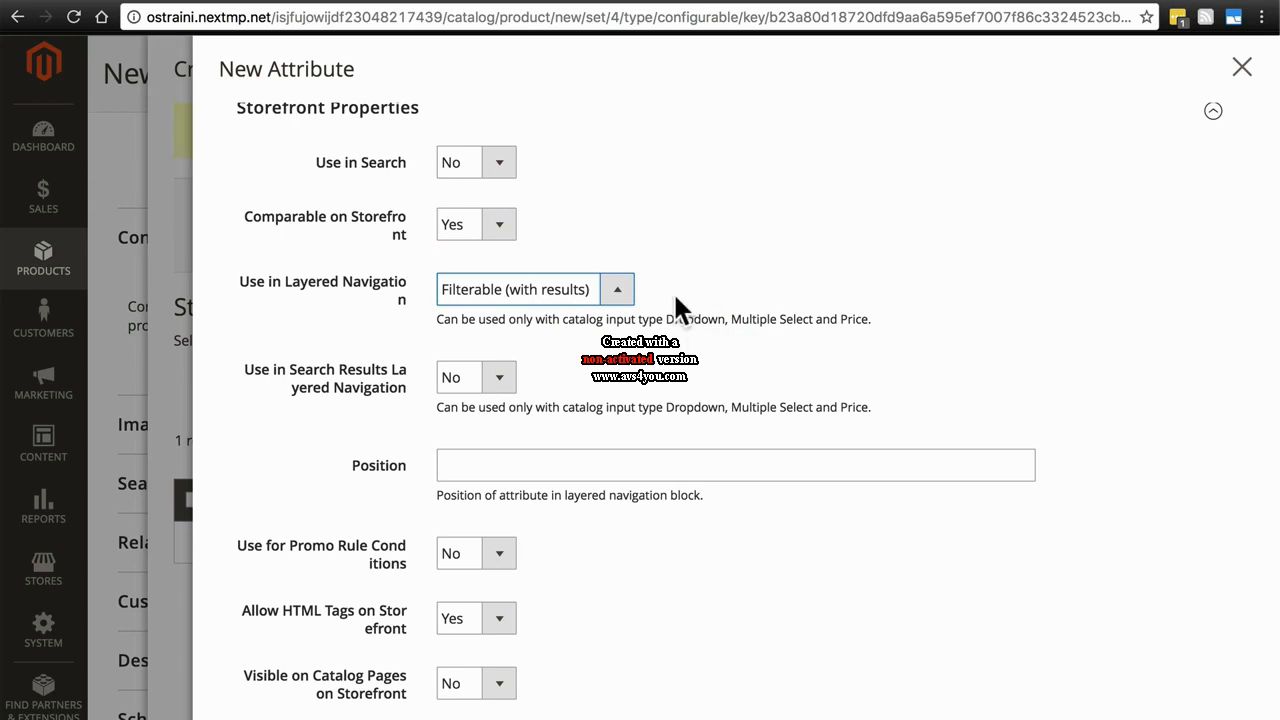
# Step: Set Allow HTML Tags on Storefront to No and Visible on Catalog Pages on Storefront to Yes
pyautogui.scroll(-2, 676, 305)
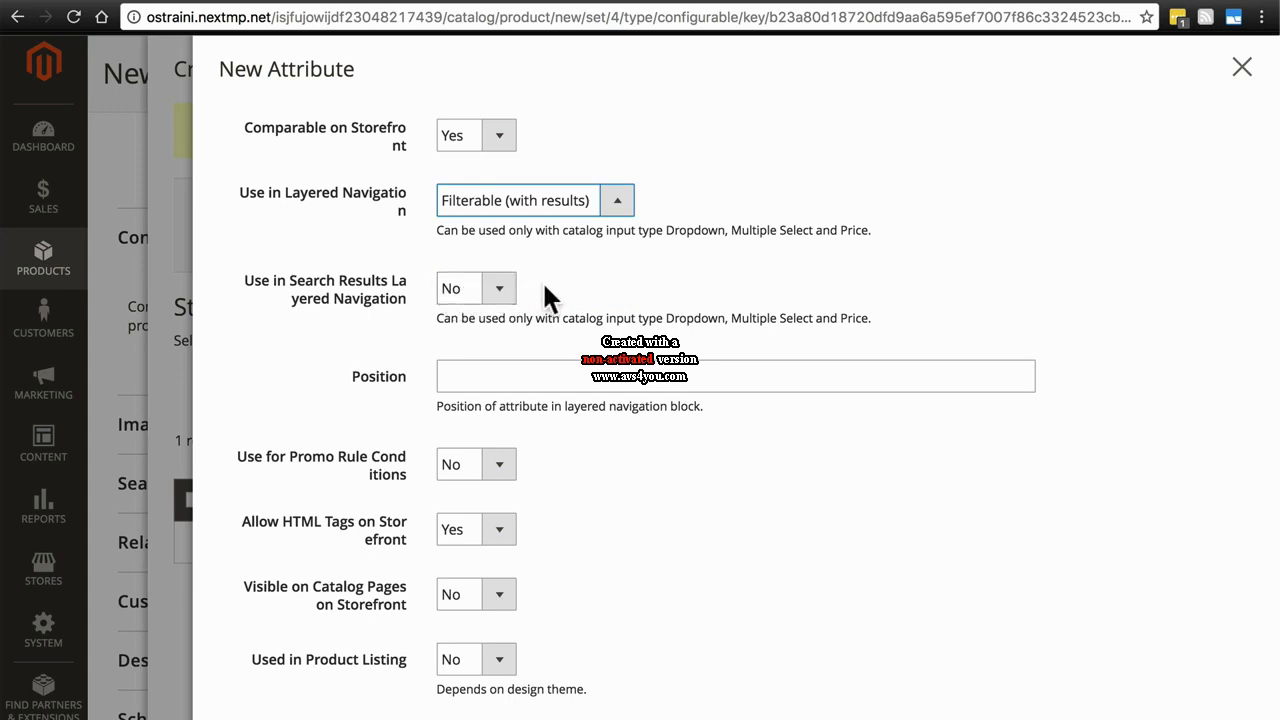
pyautogui.scroll(-2, 565, 277)
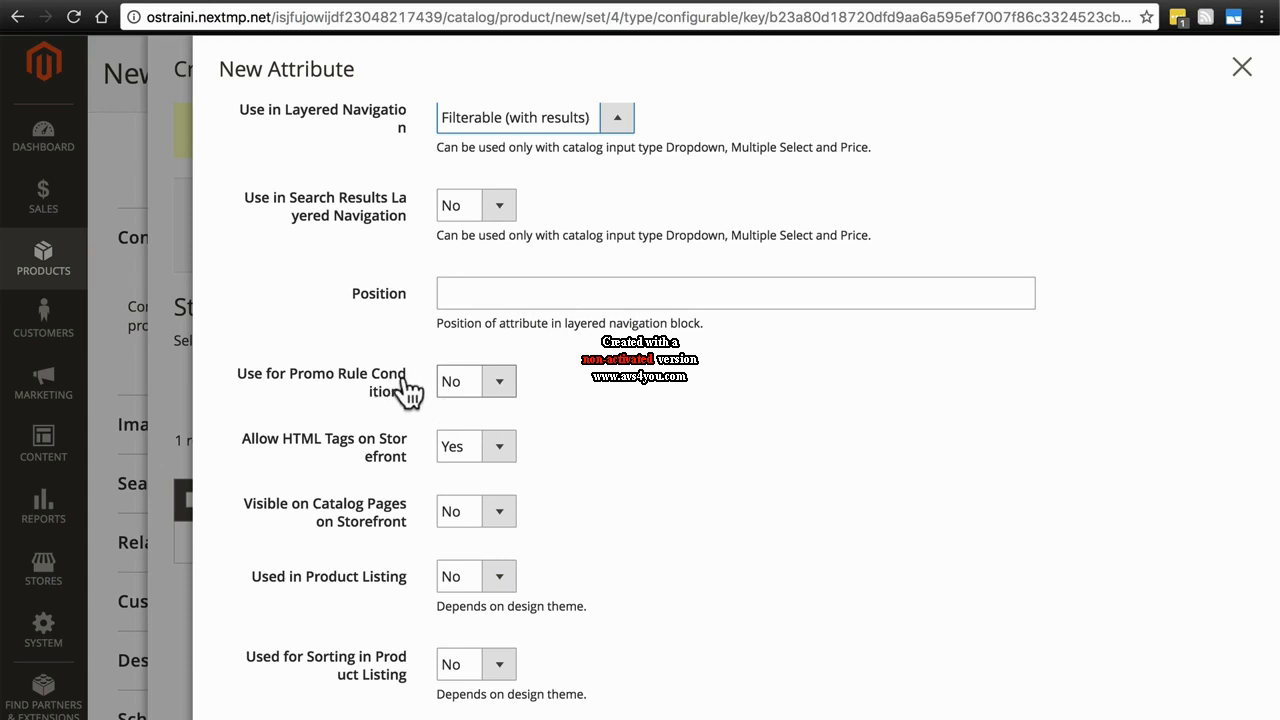
pyautogui.click(496, 447)
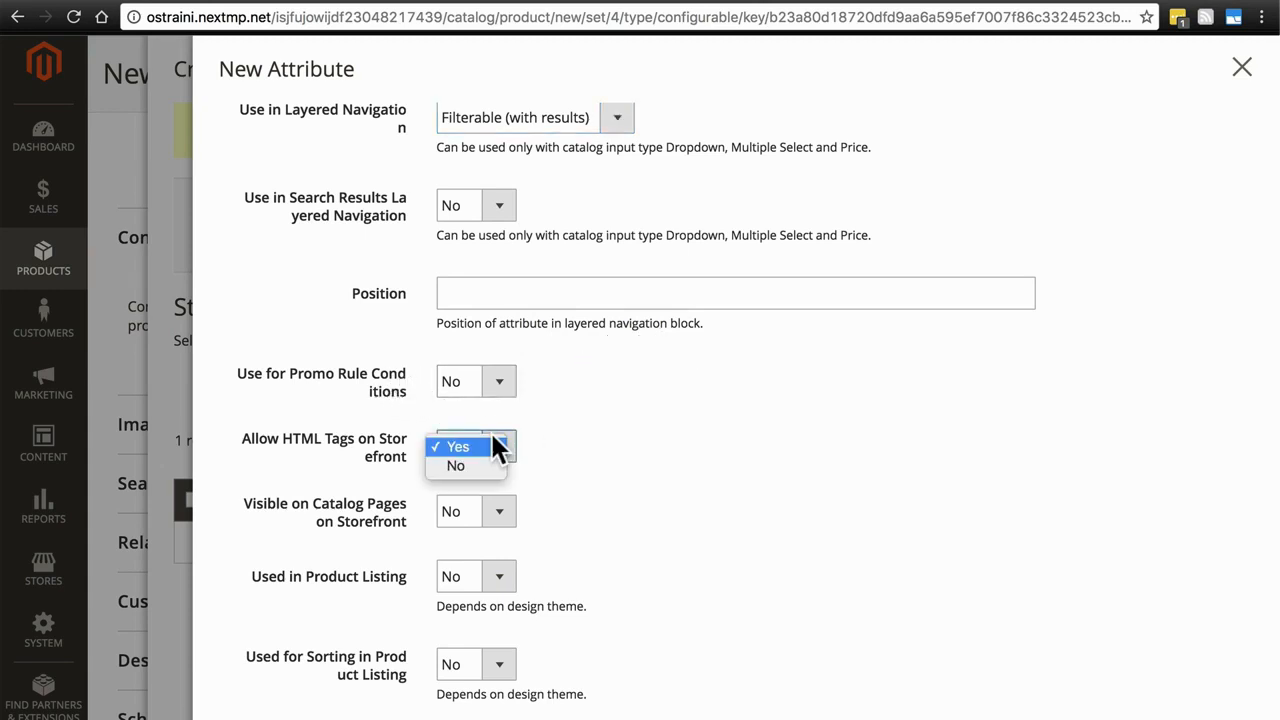
pyautogui.click(485, 467)
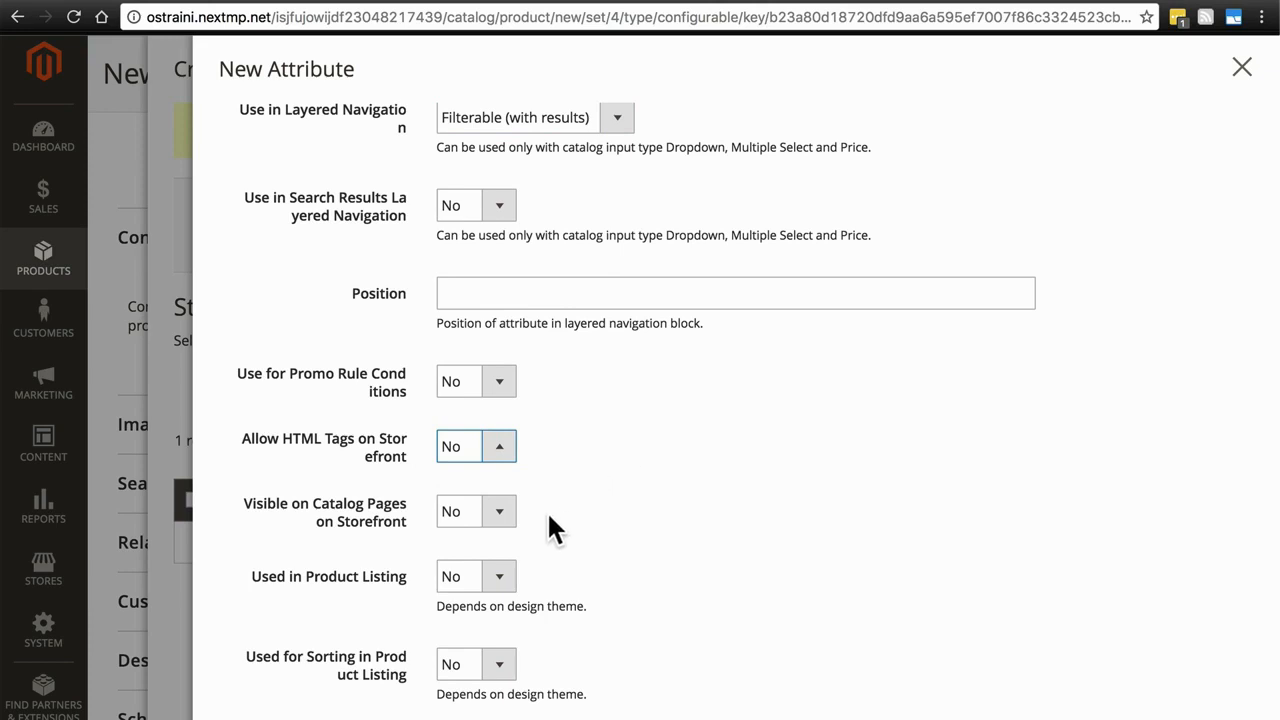
pyautogui.click(471, 515)
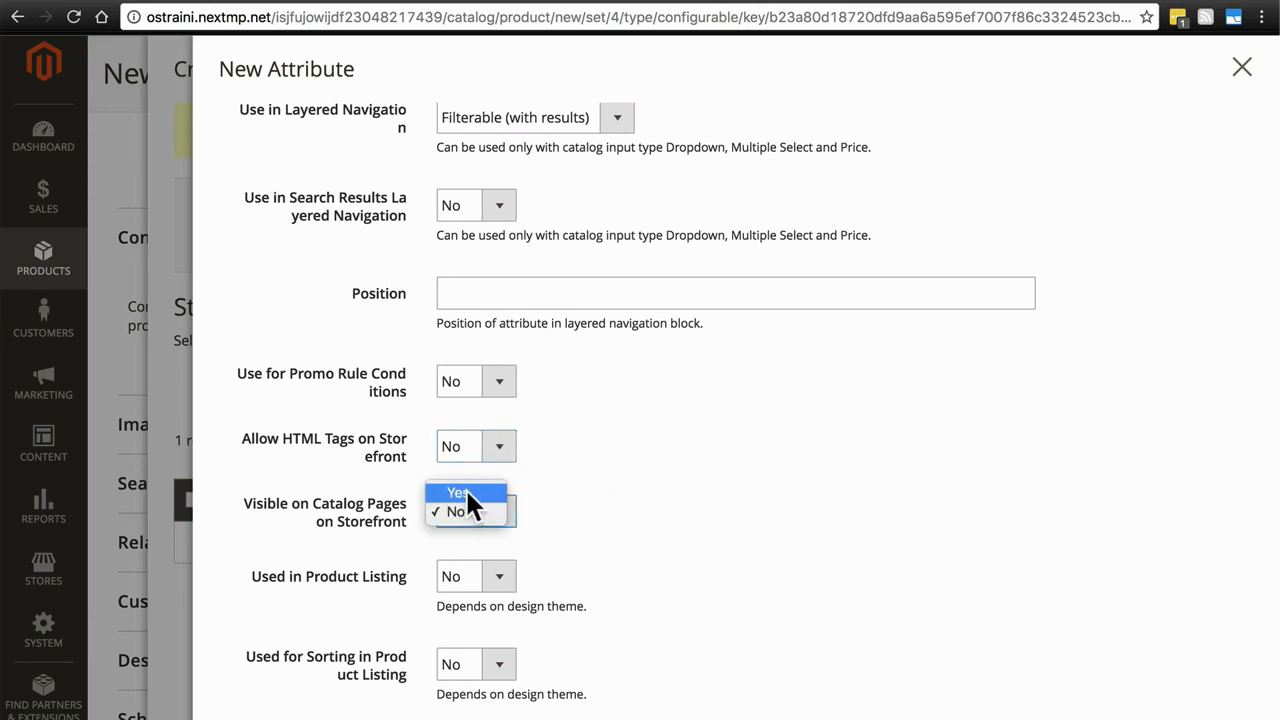
pyautogui.click(465, 487)
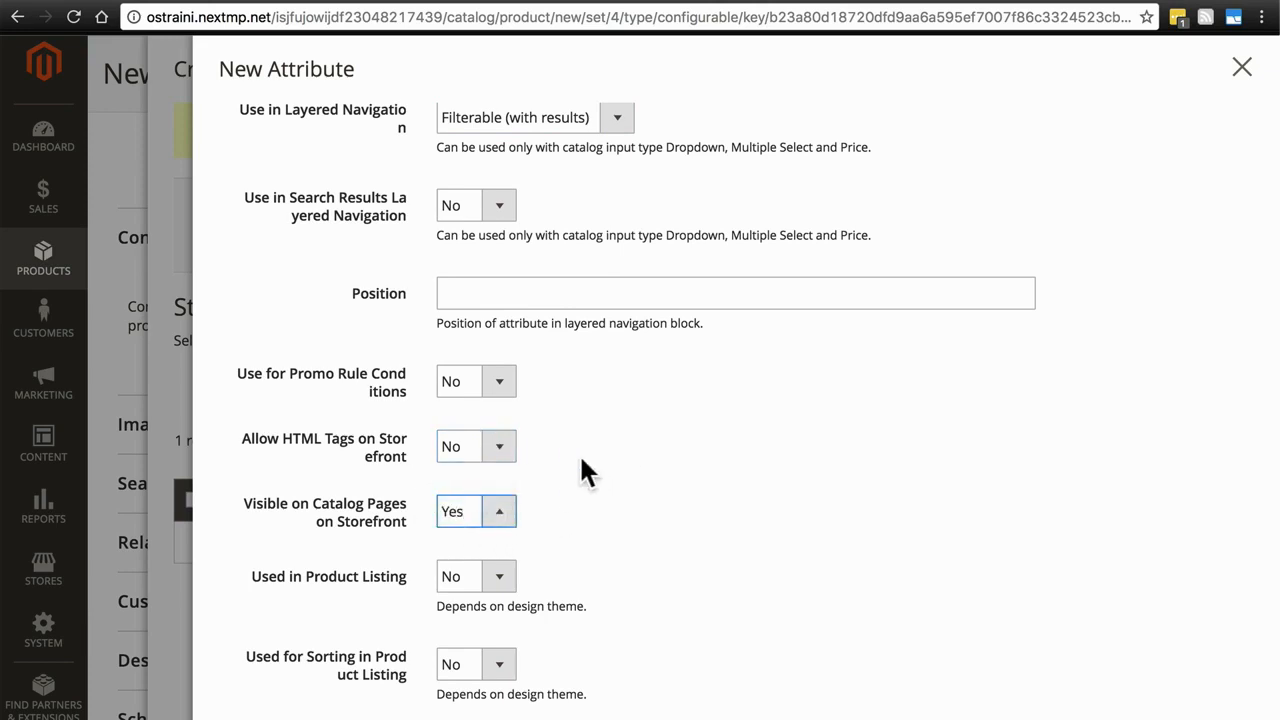
# Step: Save the new "Caffeine?" attribute and return to the attribute selection for the product configurations
pyautogui.scroll(1, 579, 453)
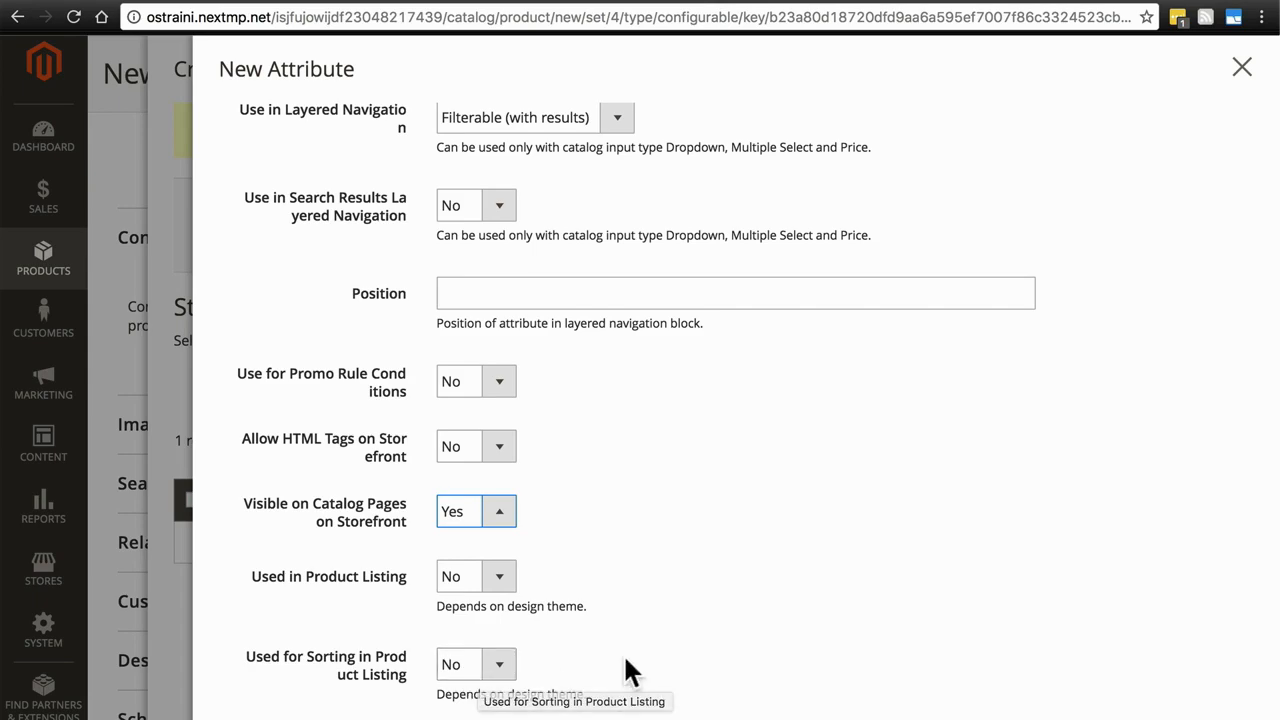
pyautogui.scroll(10, 626, 671)
pyautogui.scroll(10, 626, 665)
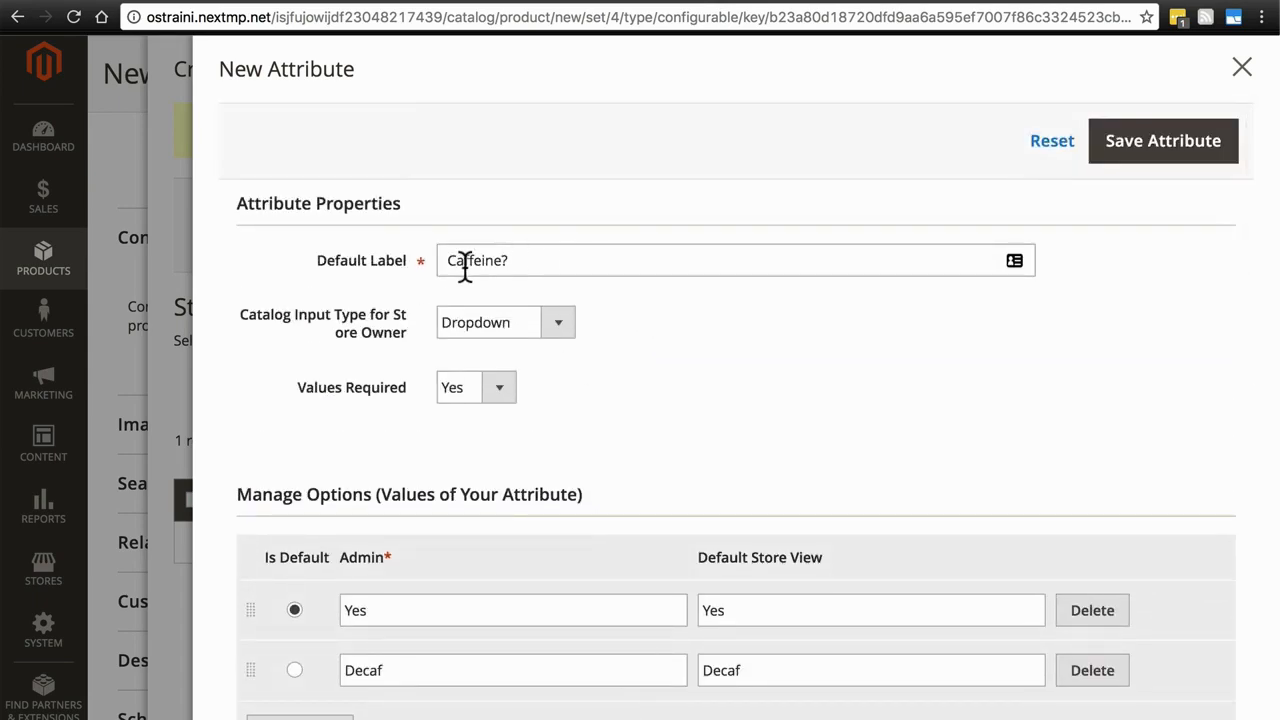
pyautogui.click(1127, 148)
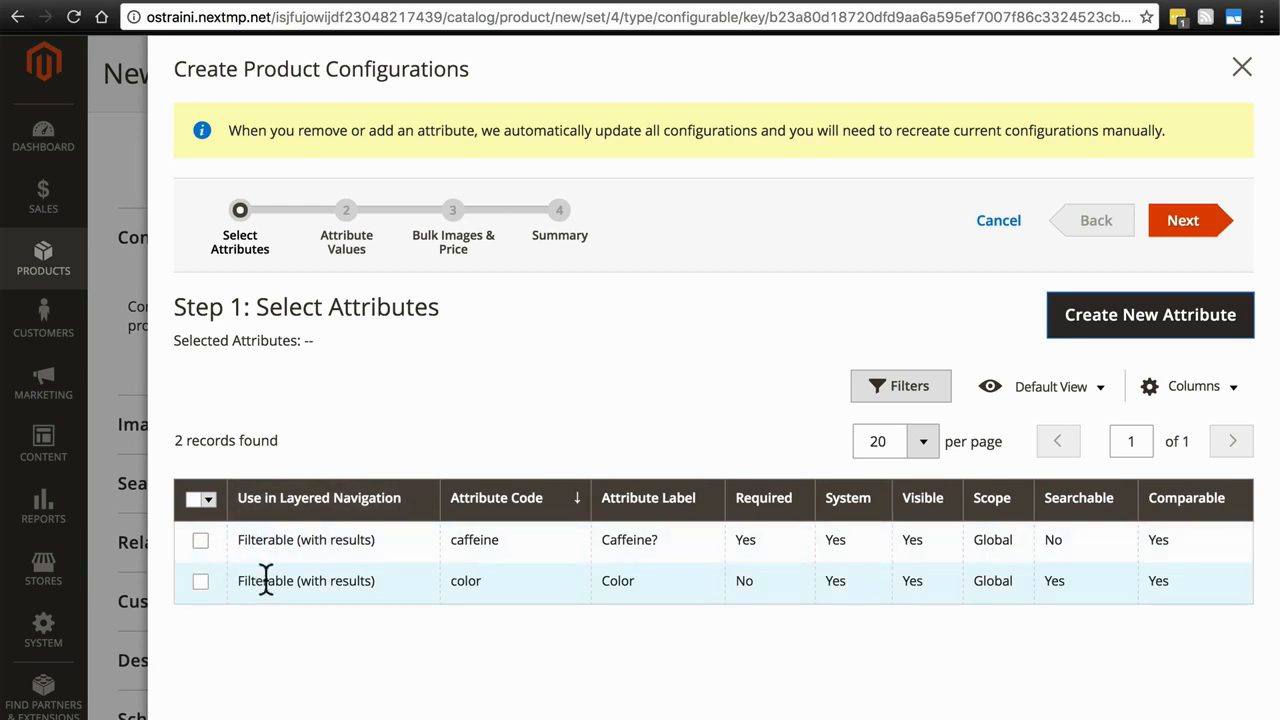
# Step: Choose the "Caffeine?" attribute for the configurations, include its Yes and Decaf values, and continue to bulk images and price
pyautogui.click(201, 543)
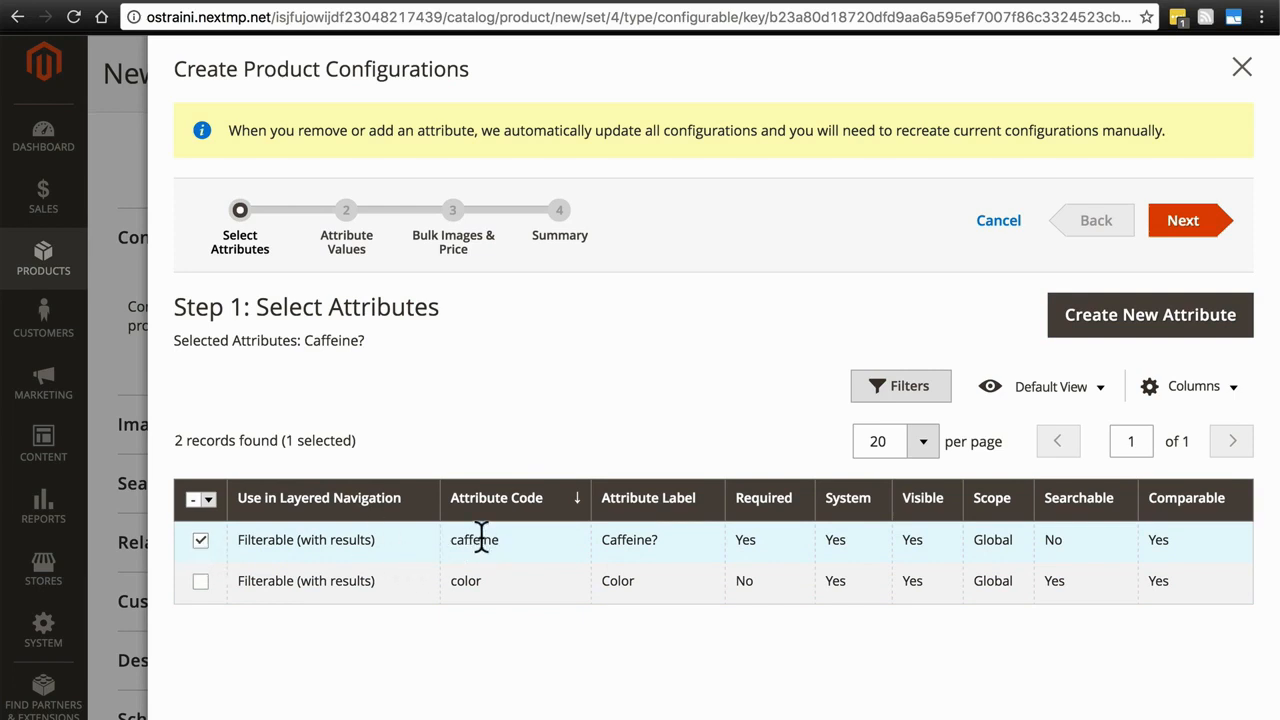
pyautogui.click(1192, 222)
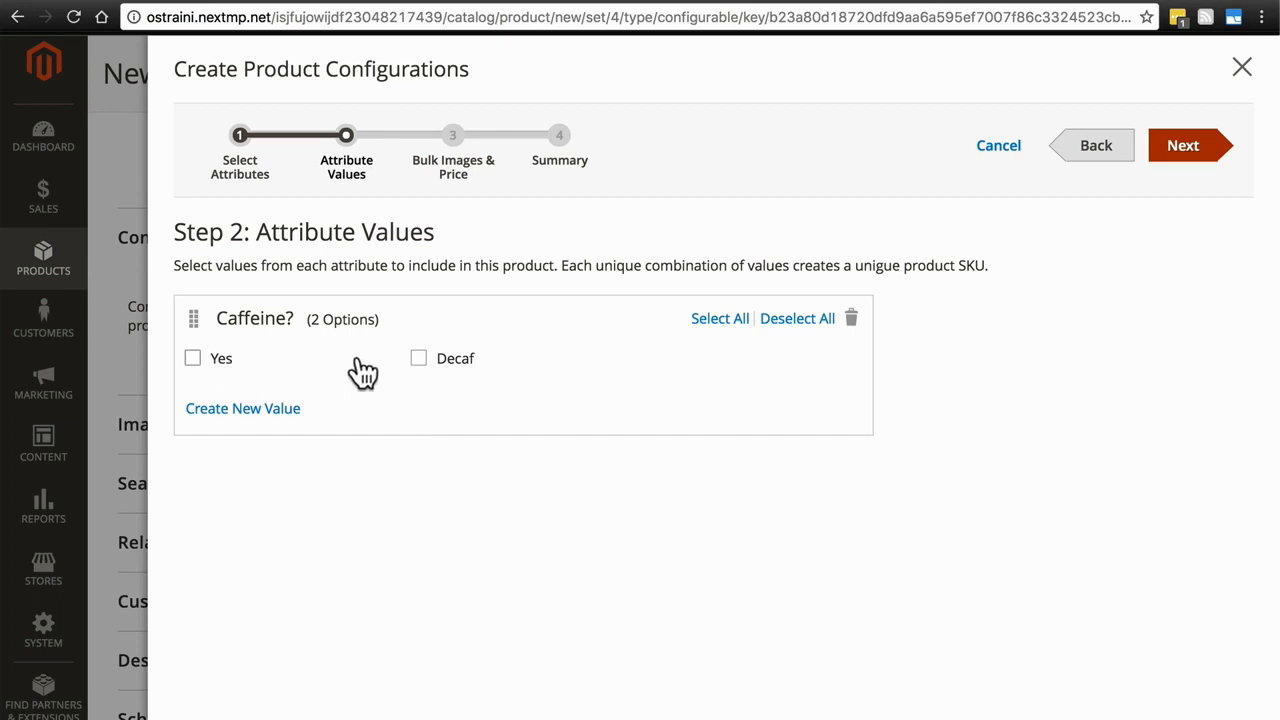
pyautogui.click(192, 359)
pyautogui.click(420, 362)
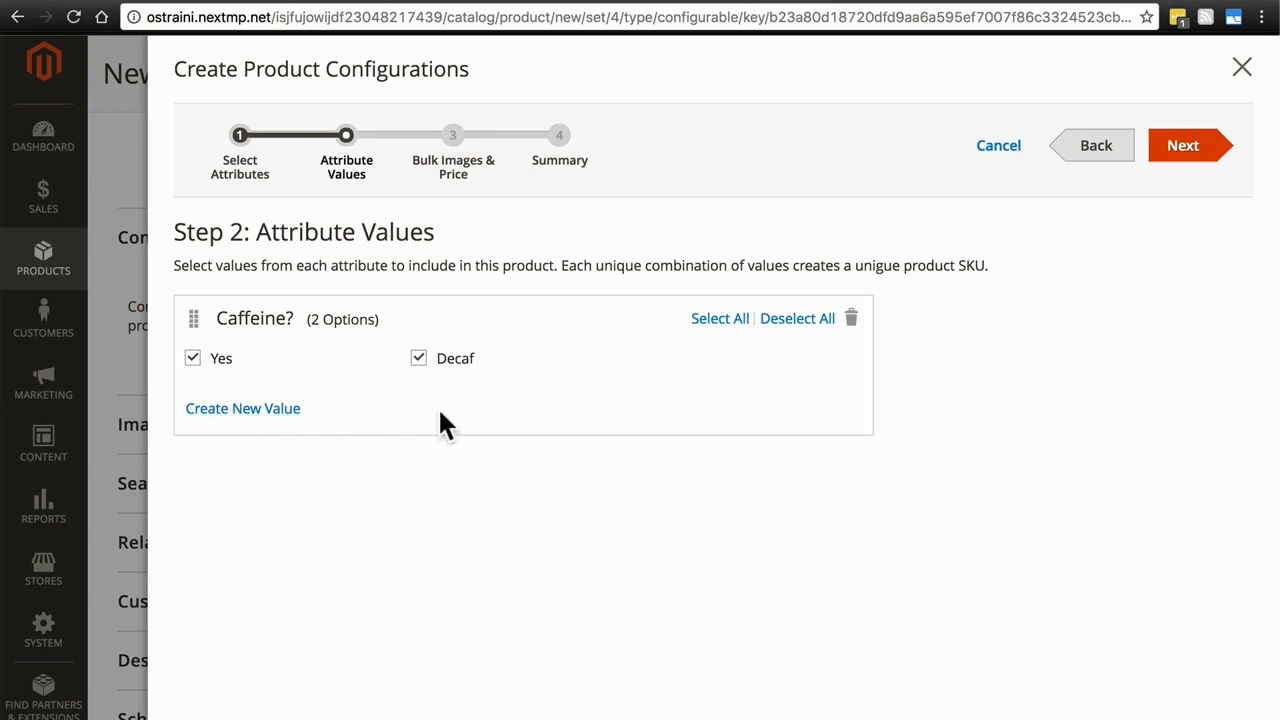
pyautogui.click(1188, 152)
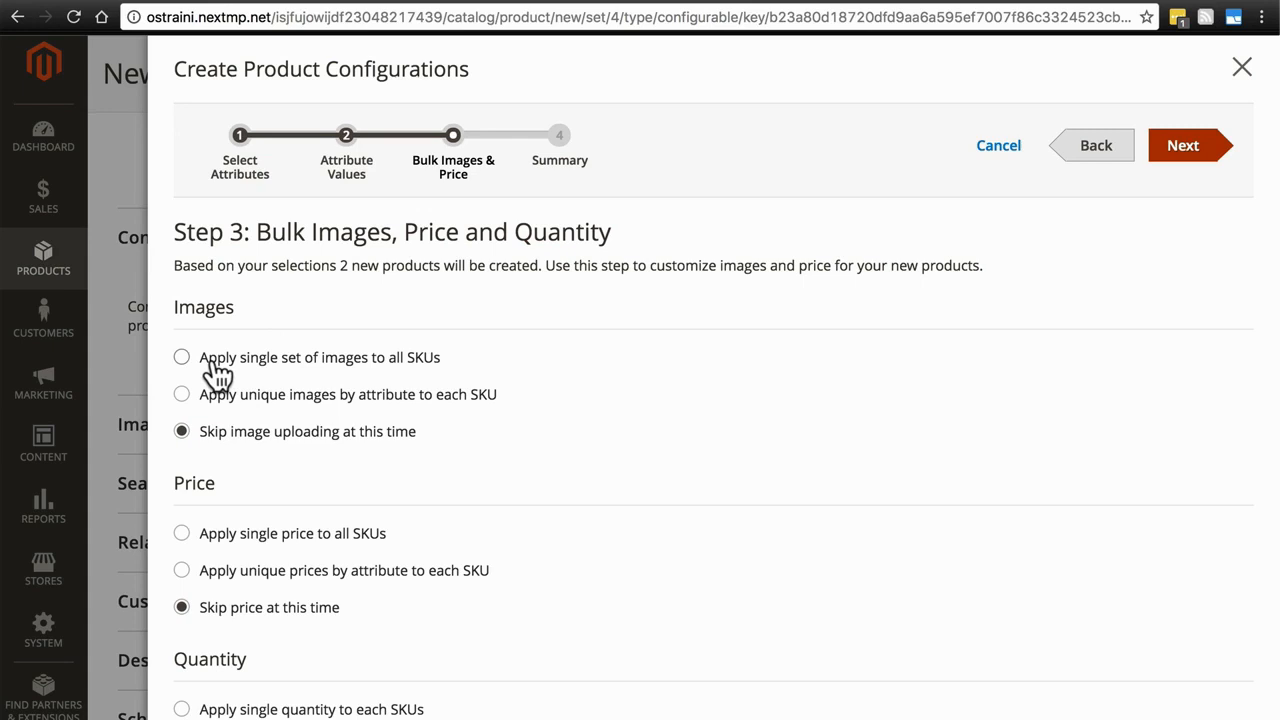
# Step: Choose to apply a single set of images to all SKUs
pyautogui.click(182, 359)
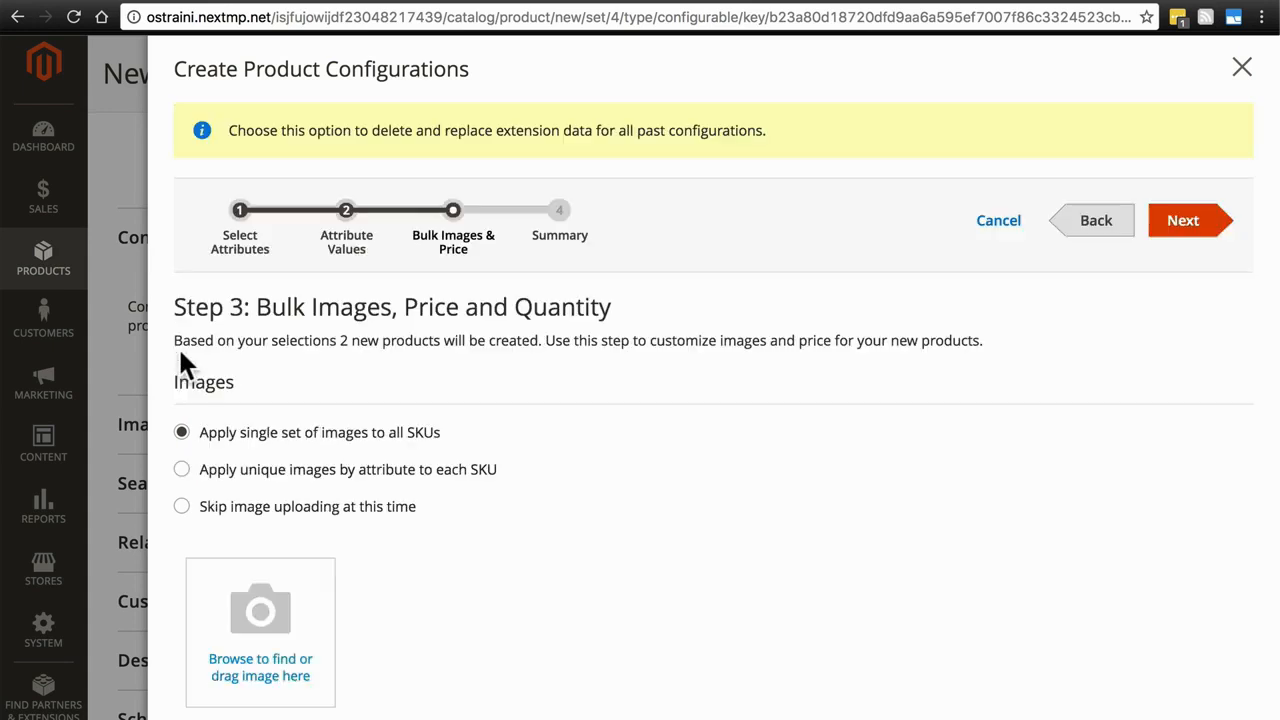
pyautogui.scroll(-2, 638, 568)
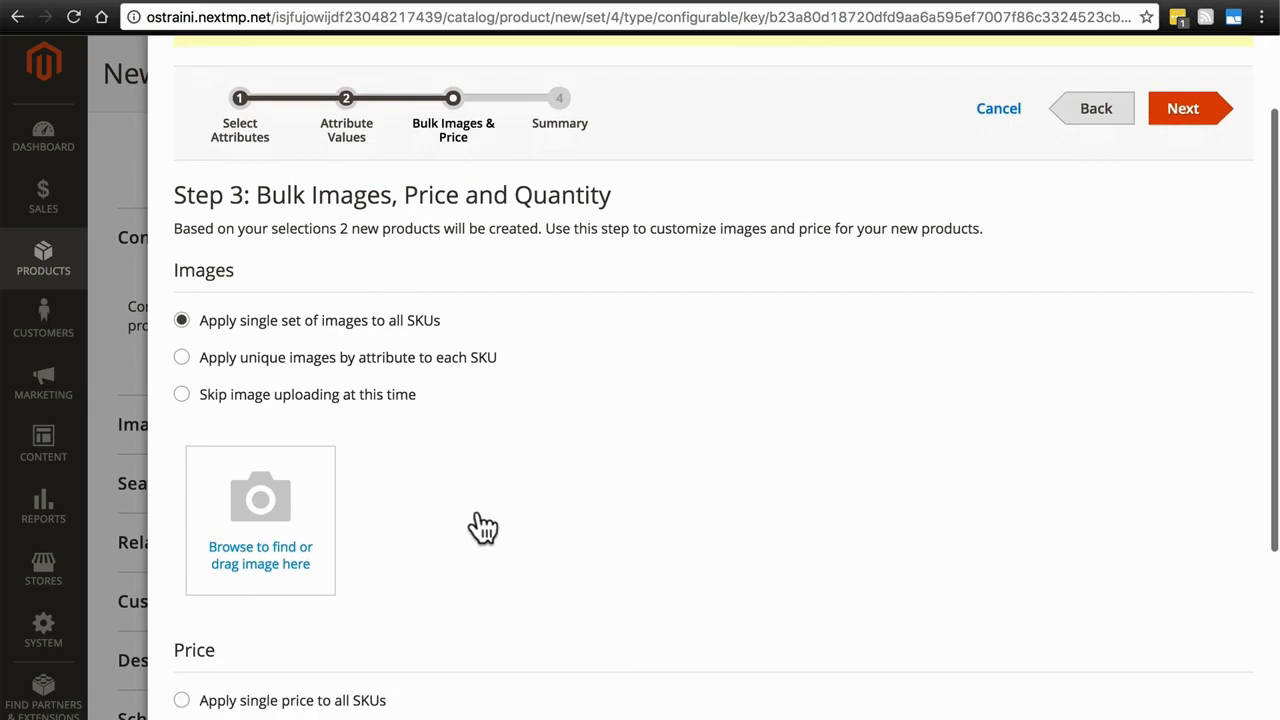